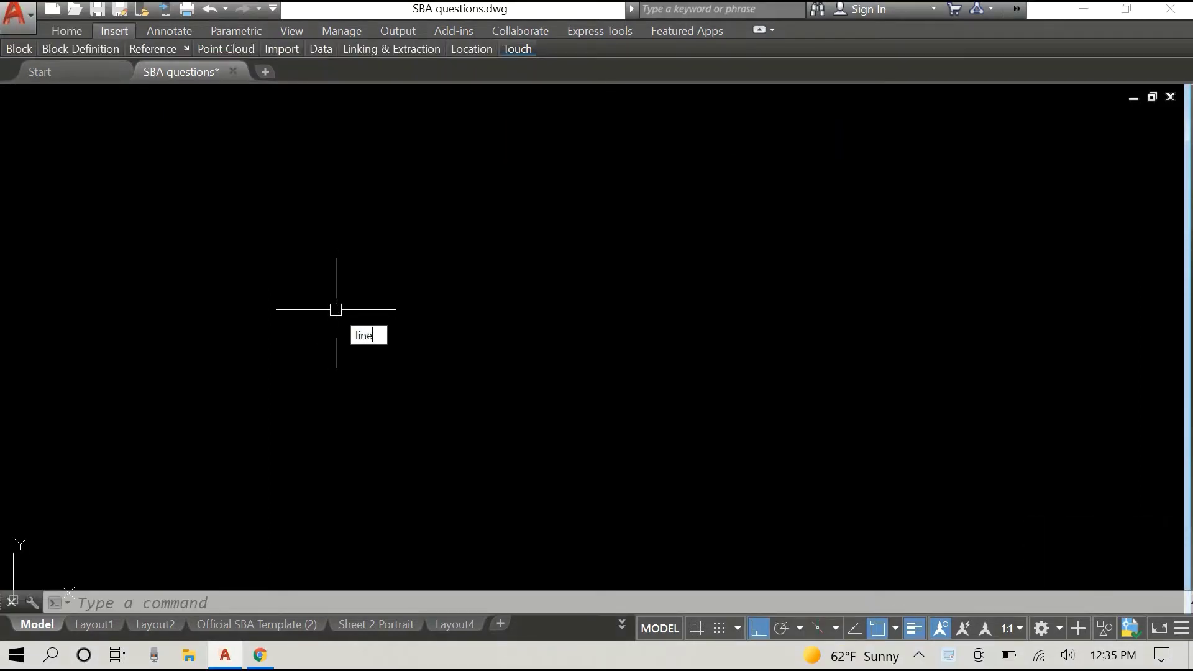
Draw a square with 500-unit sides using the Line command with Ortho on
key("Return")
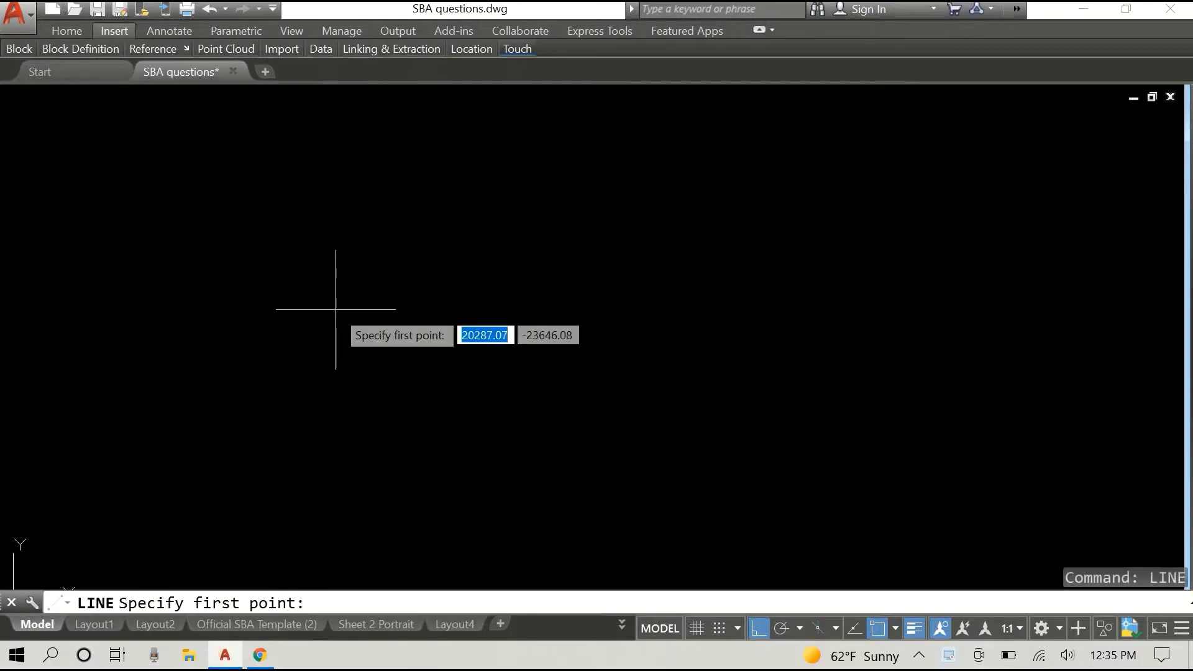
left_click(262, 438)
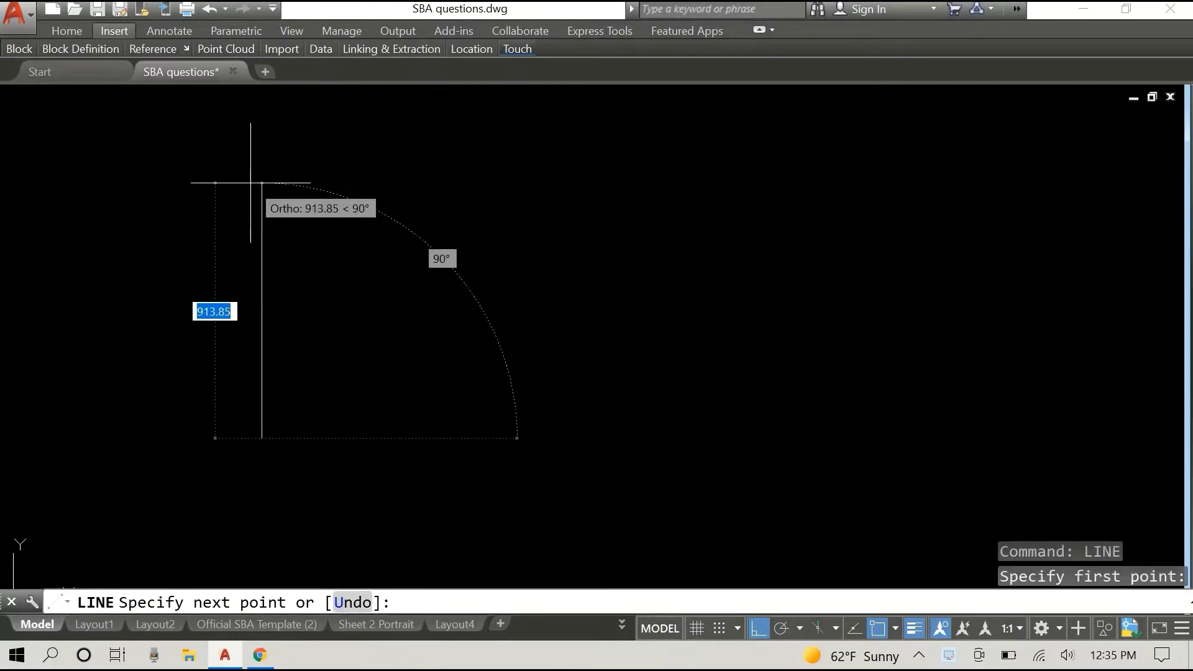
type("500")
key("Return")
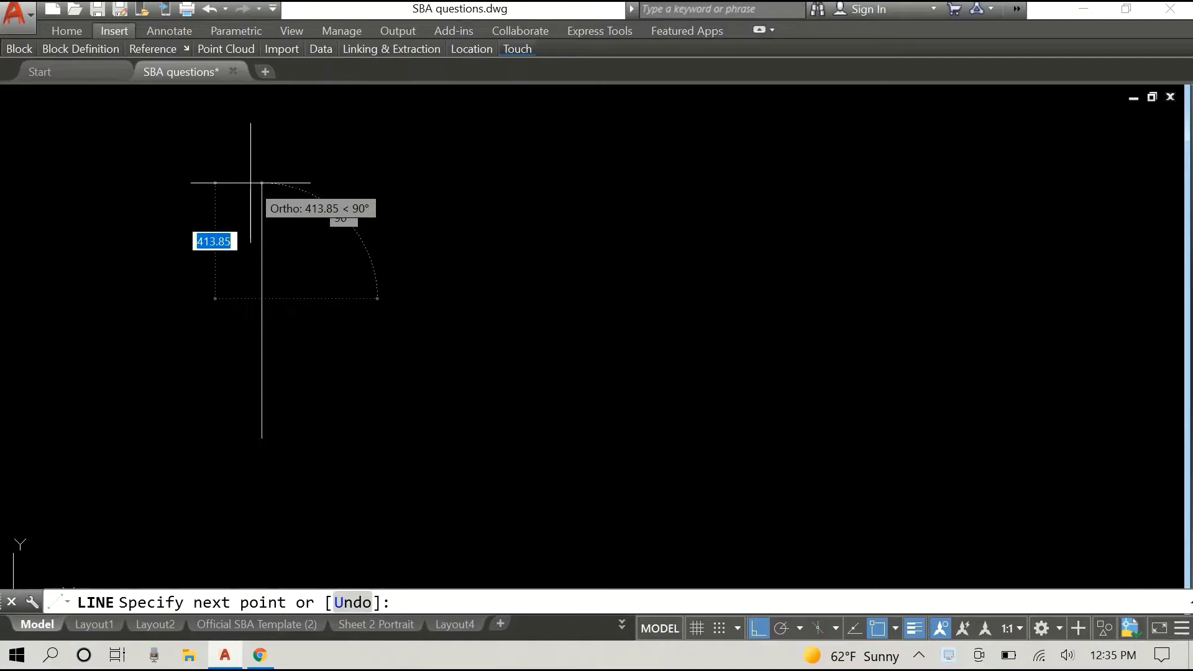
type("500")
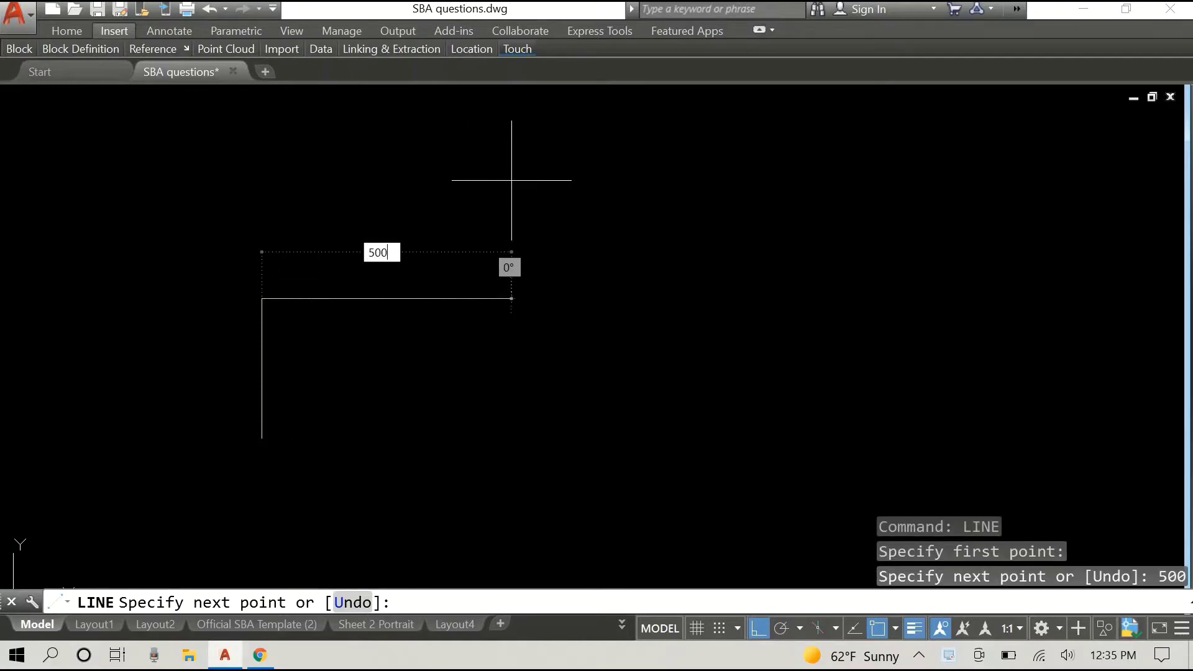
key("Return")
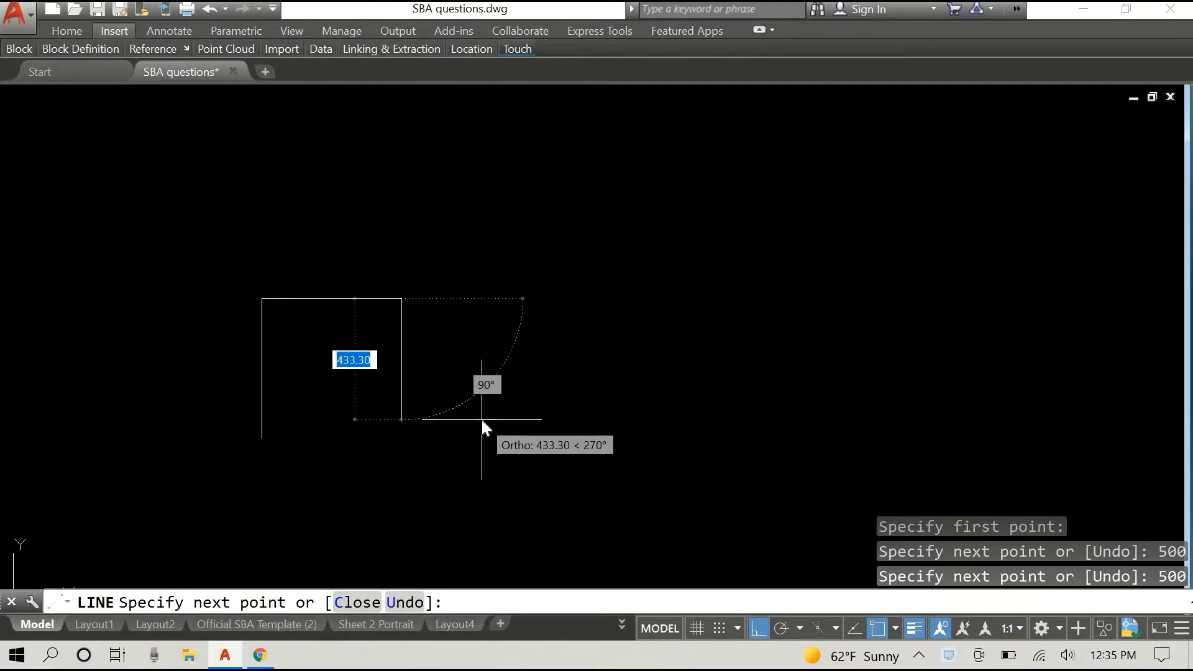
type("500")
key("Return")
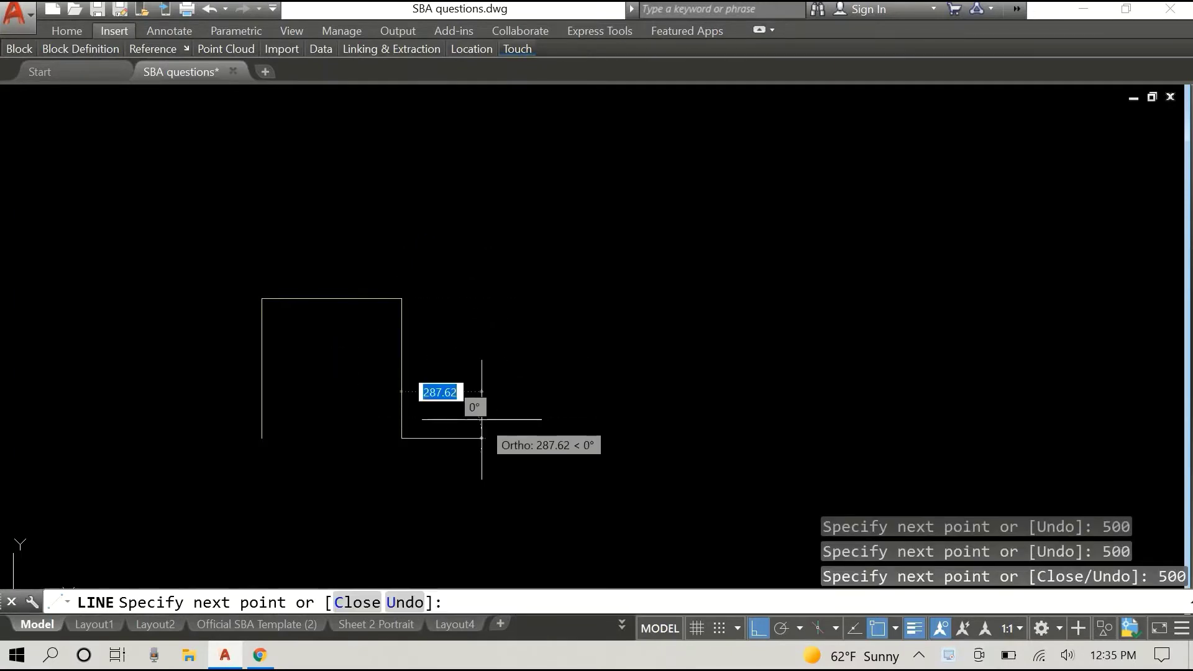
type("50")
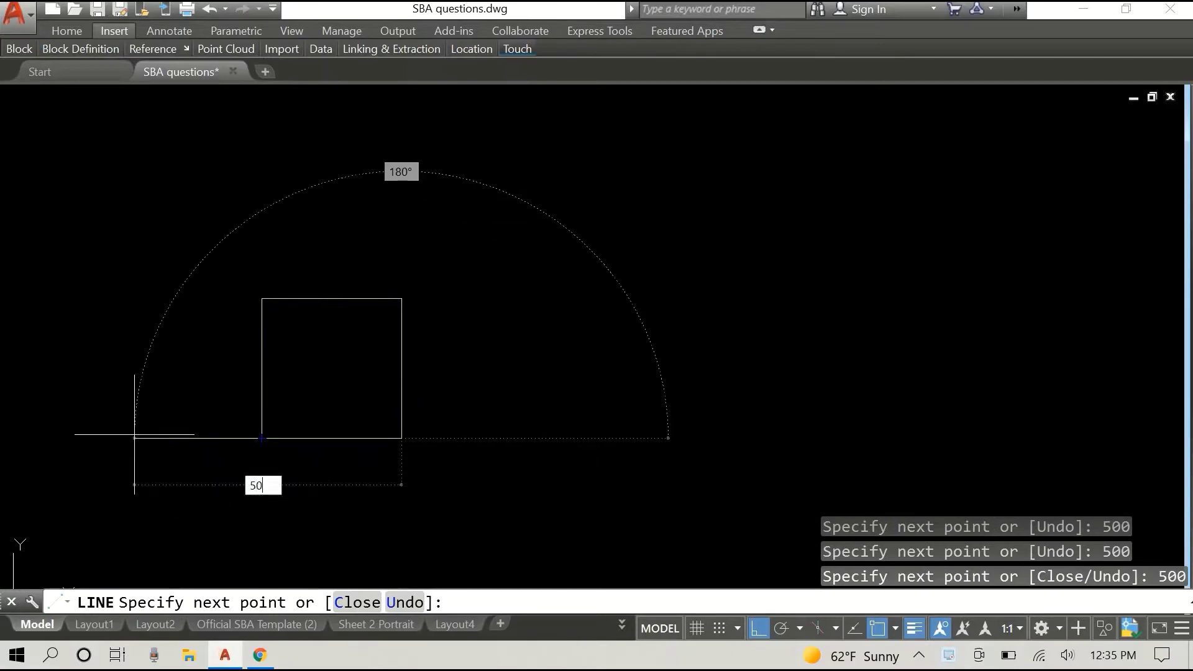
type("0")
key("Return")
key("Escape")
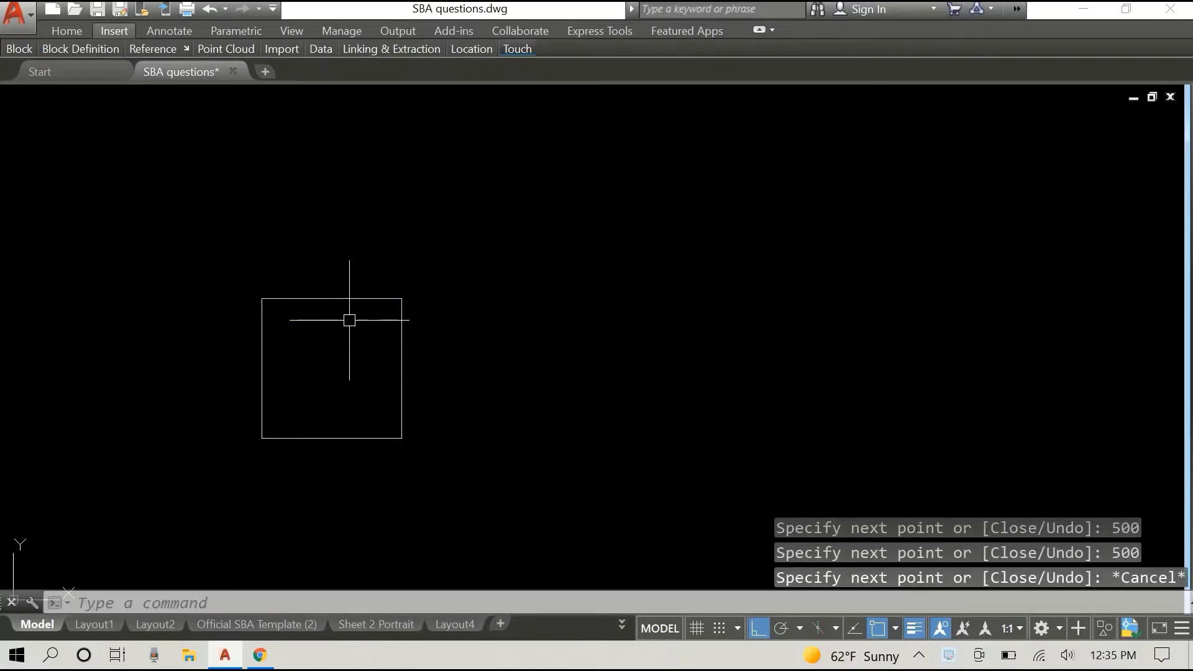
Draw a vertical centre line from the midpoint of the square's top edge to the midpoint of its bottom edge
right_click(511, 236)
left_click(547, 243)
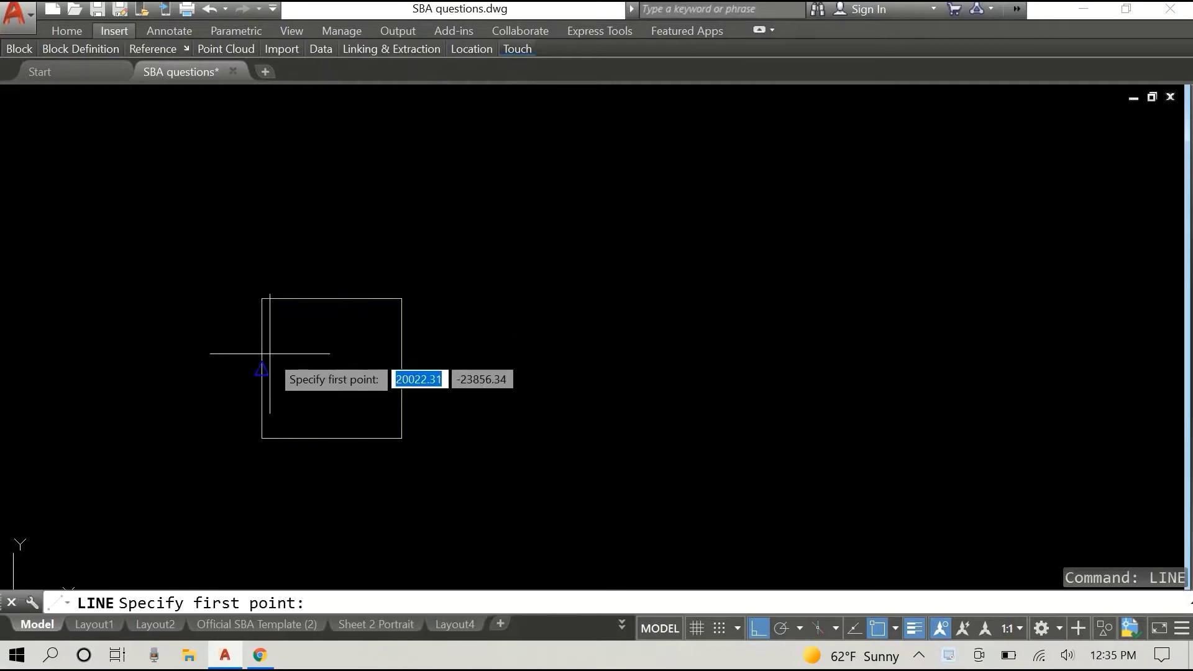
left_click(333, 299)
left_click(332, 438)
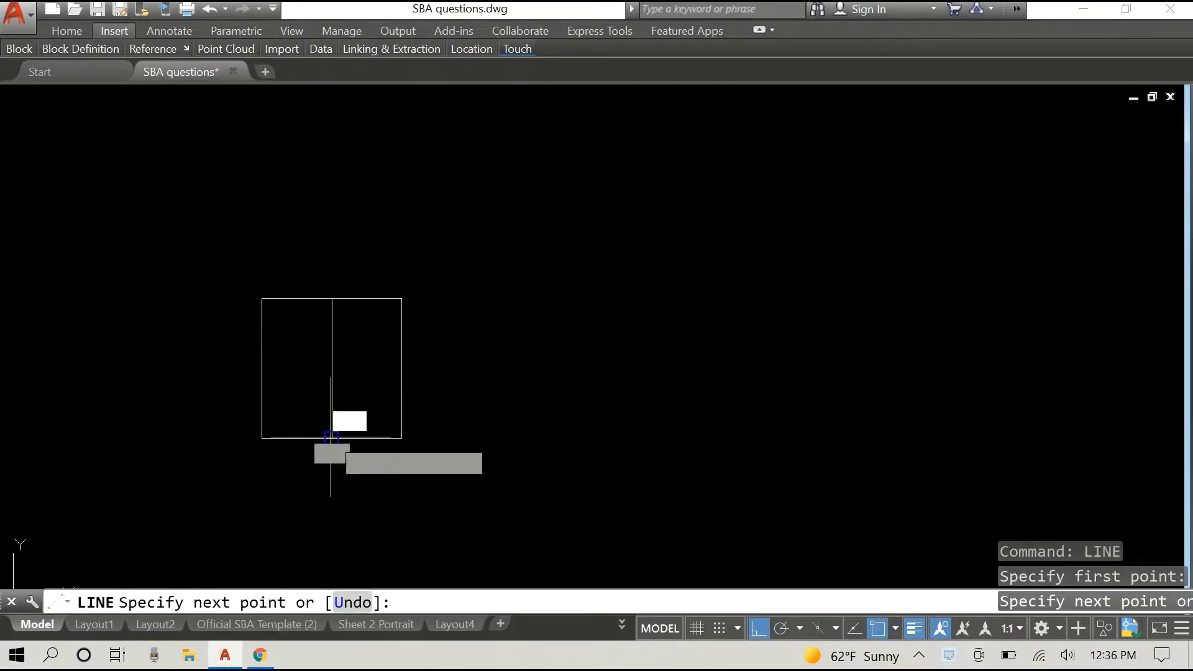
key("Return")
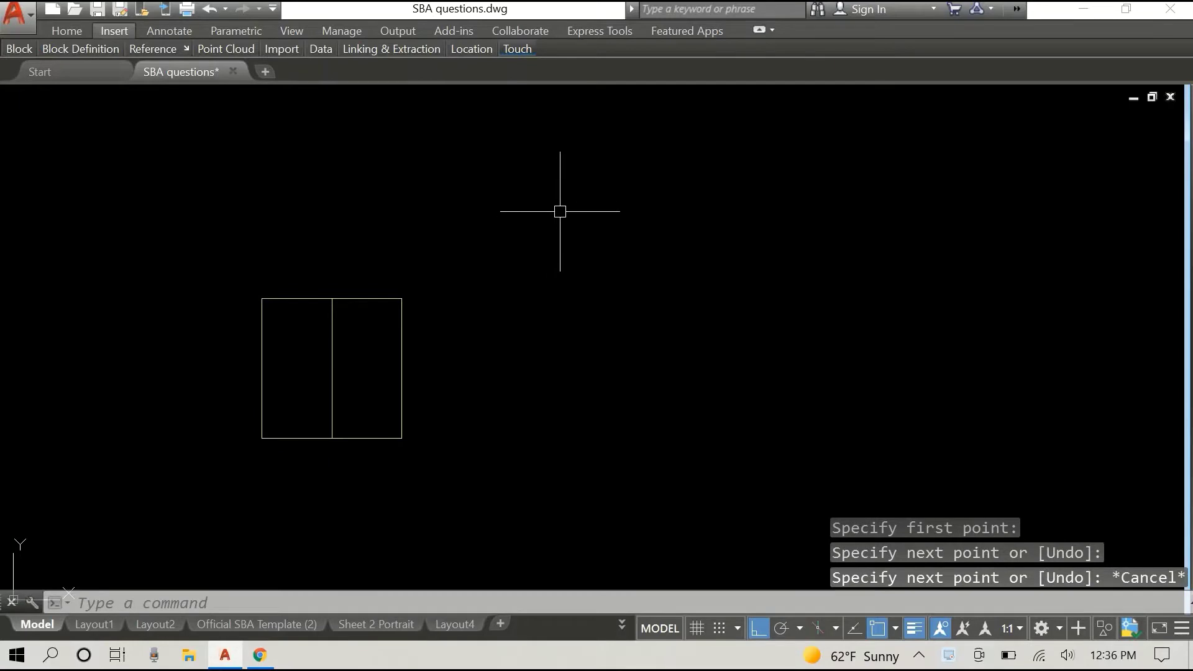
left_click(541, 270)
left_click(259, 452)
key("Delete")
Add the single-line text label A at the square's lower-left corner with height 50 and rotation 0
scroll(259, 452, "up", 3)
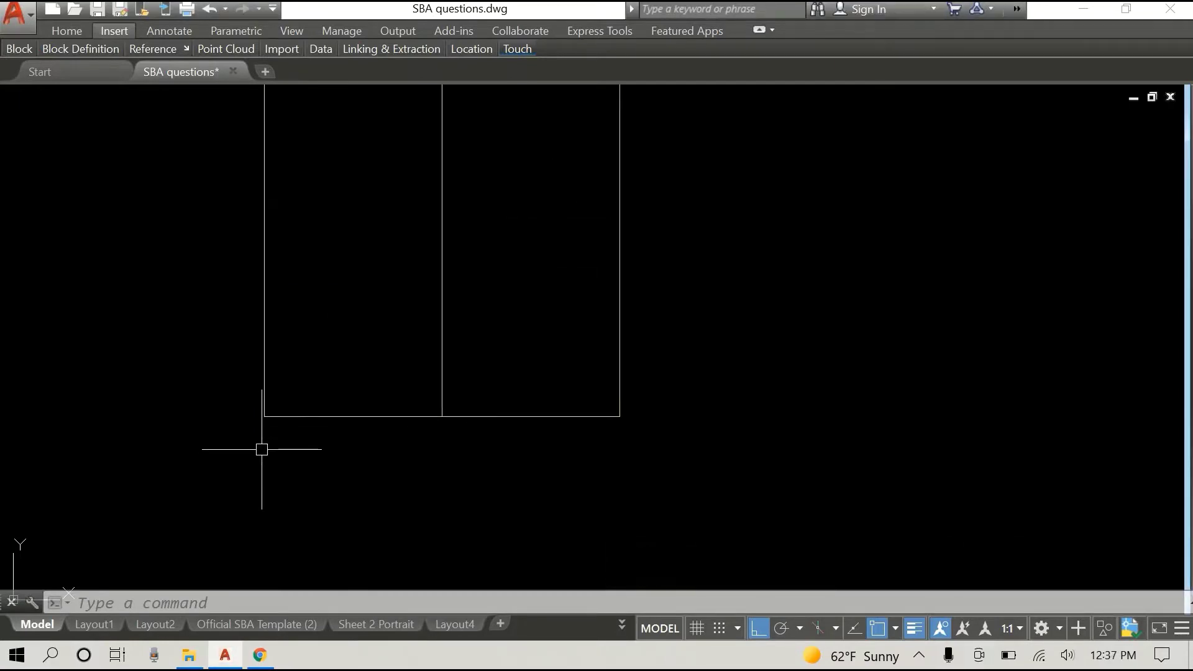
scroll(261, 448, "down", 1)
middle_click_drag(261, 448, 234, 463)
right_click(234, 464)
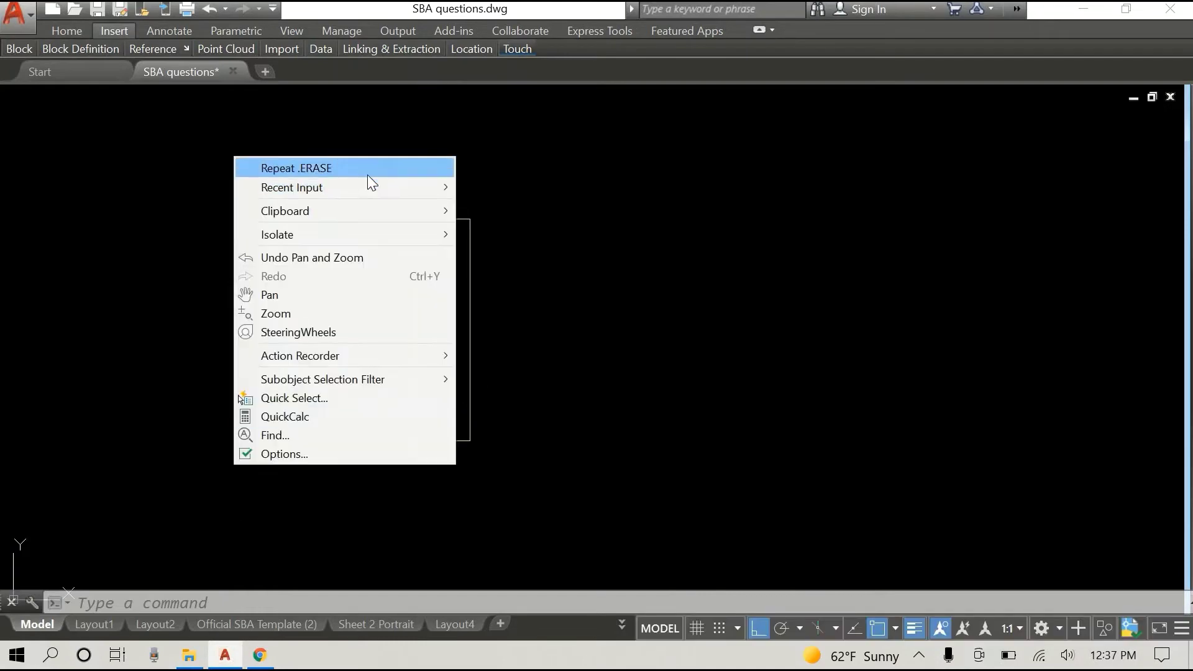
mouse_move(367, 187)
left_click(490, 206)
left_click(235, 463)
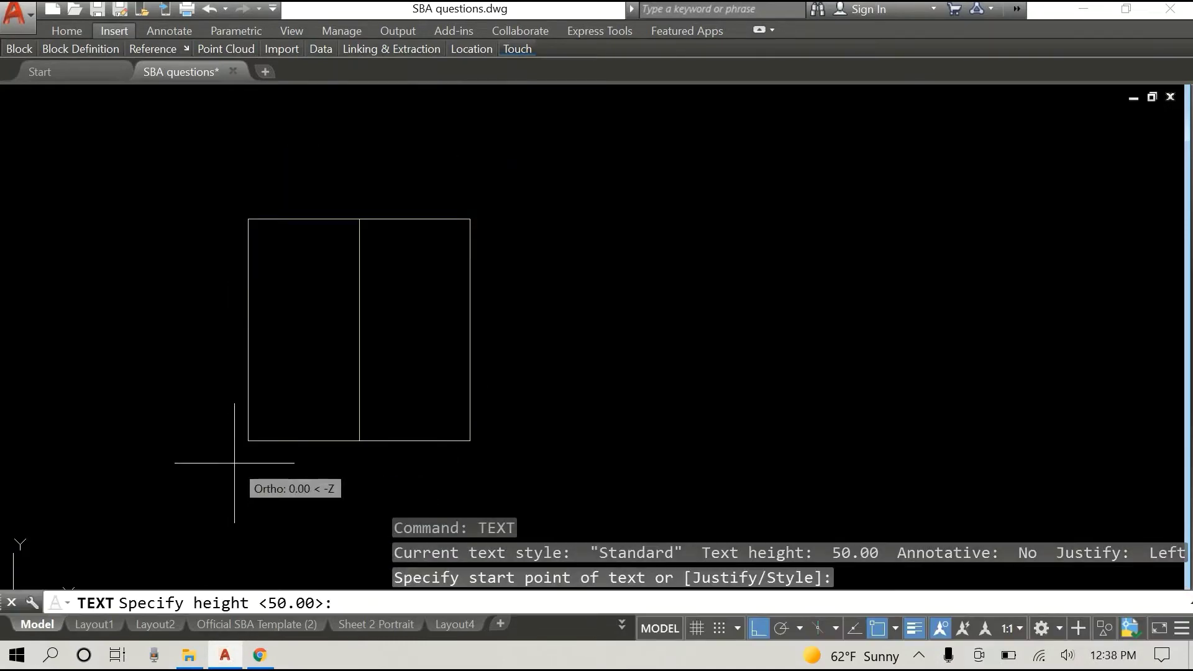
key("Return")
key("Return")
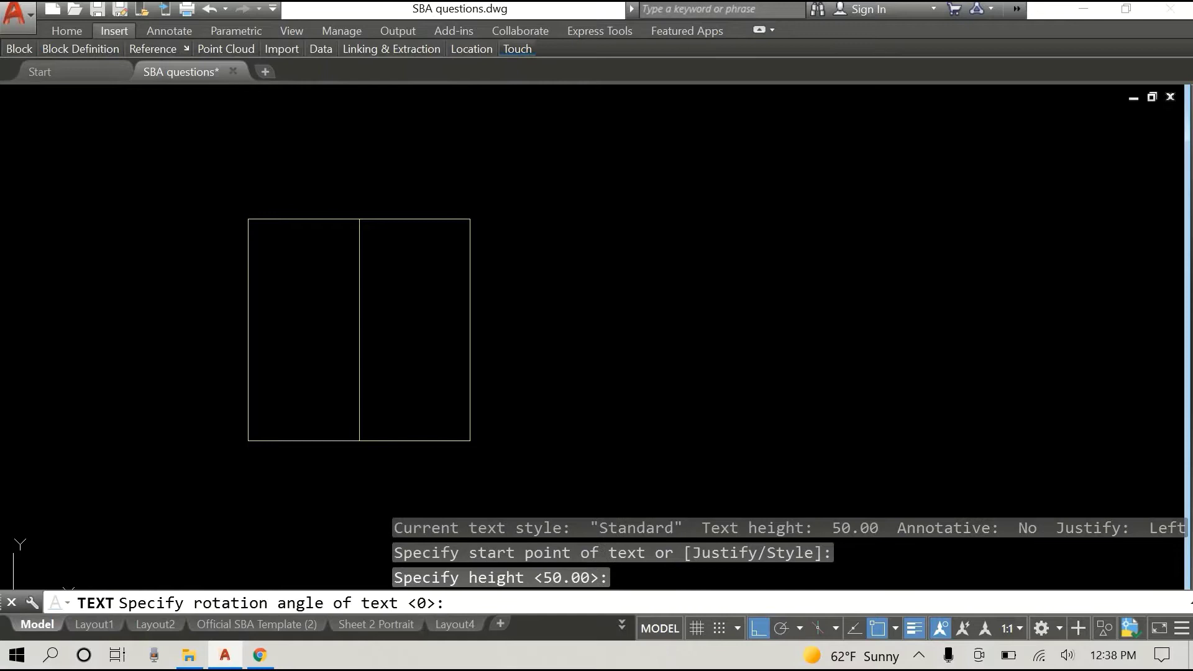
Add the labels B at the lower-right corner, C at the centre line's lower end and 0 above its upper end
left_click(475, 452)
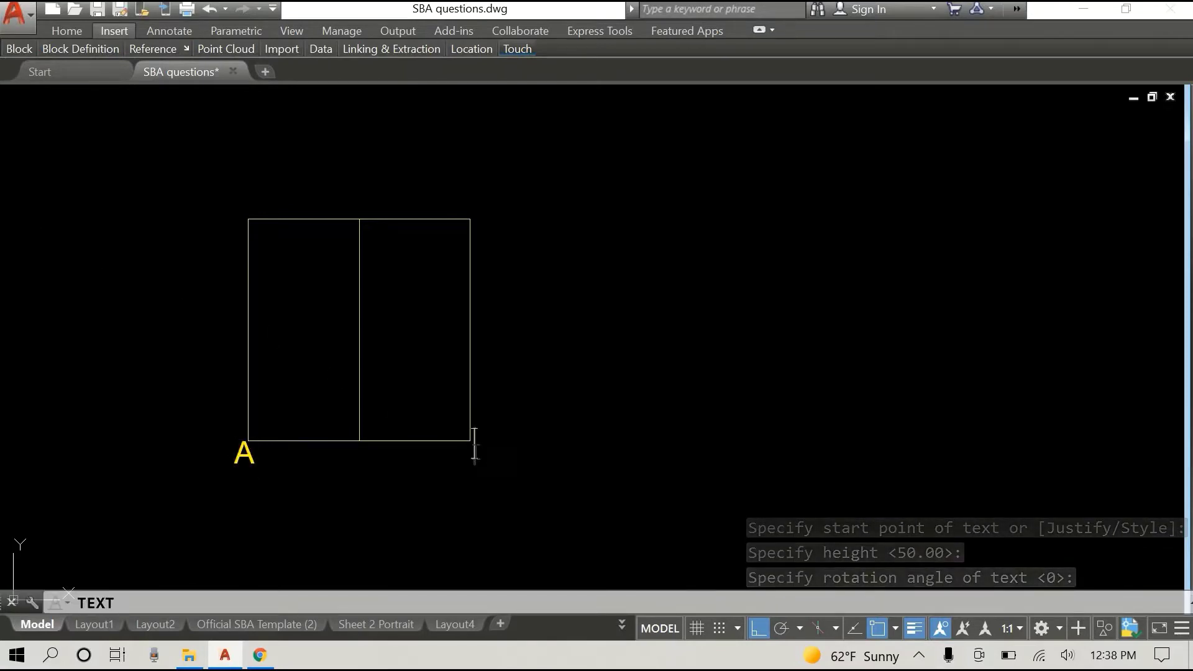
type("B")
left_click(358, 463)
type("C")
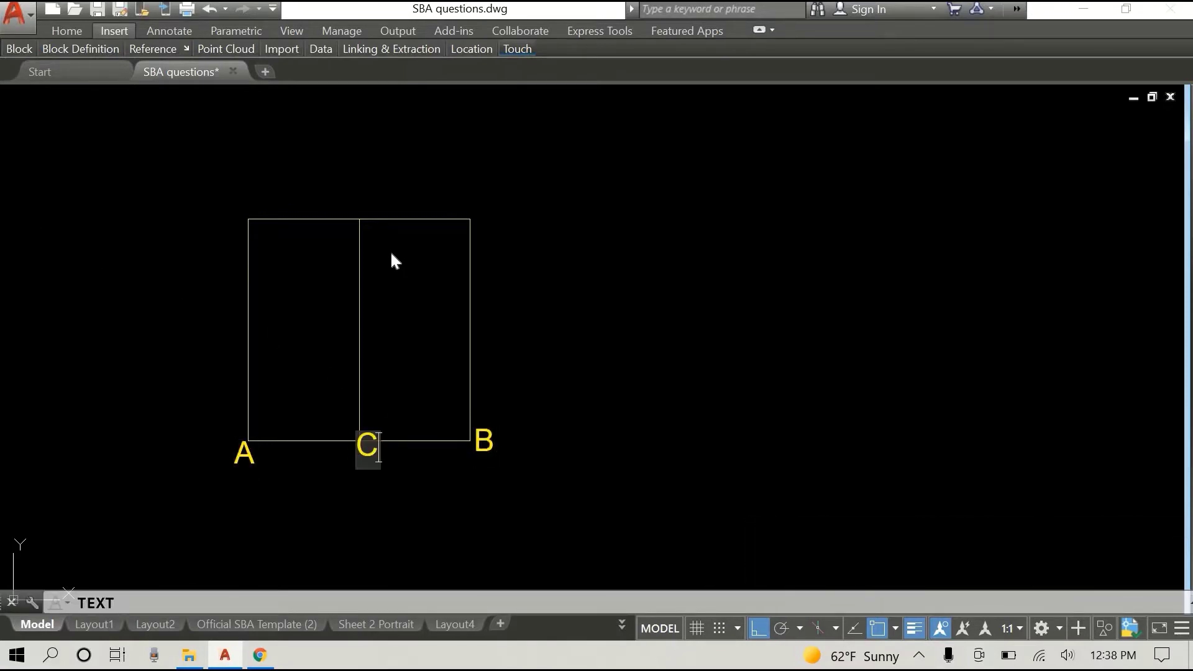
type("0")
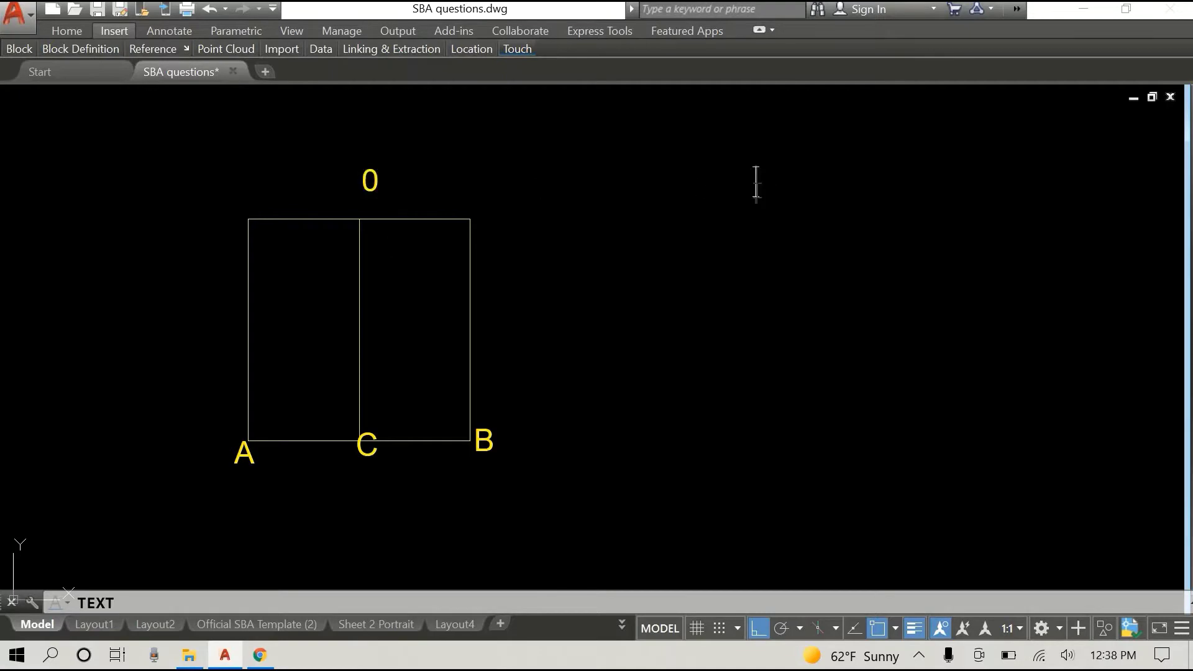
key("Escape")
key("Escape")
key("Escape")
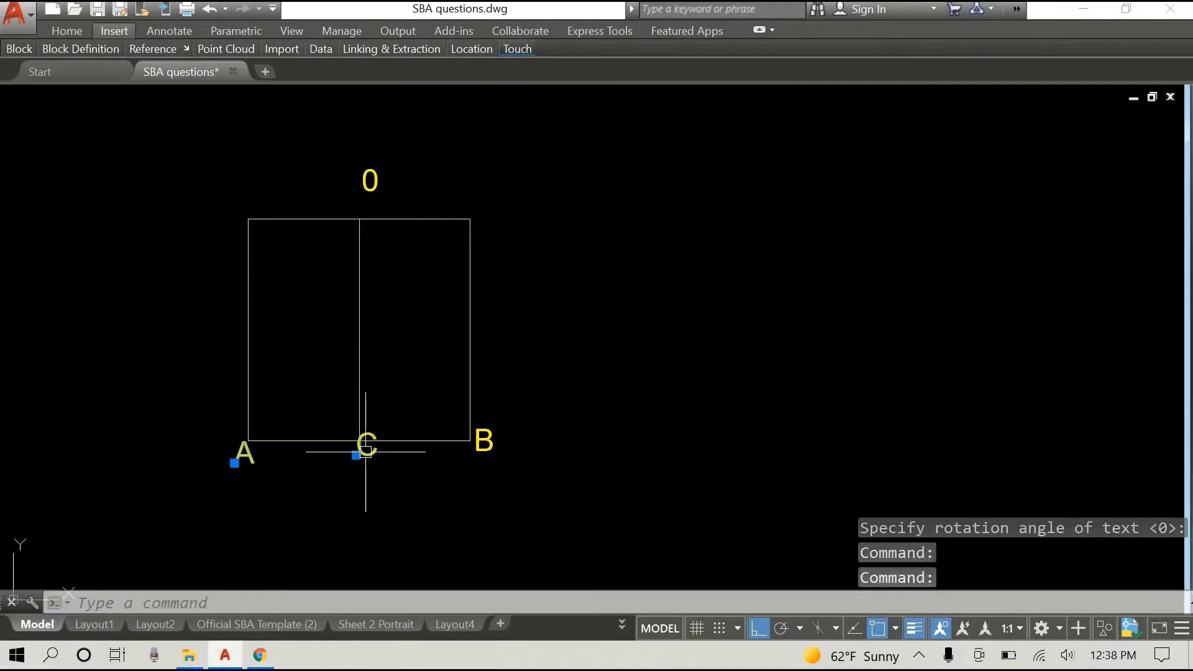
Turn Ortho off and move the label C to just below the midpoint of the square's bottom edge
right_click(435, 495)
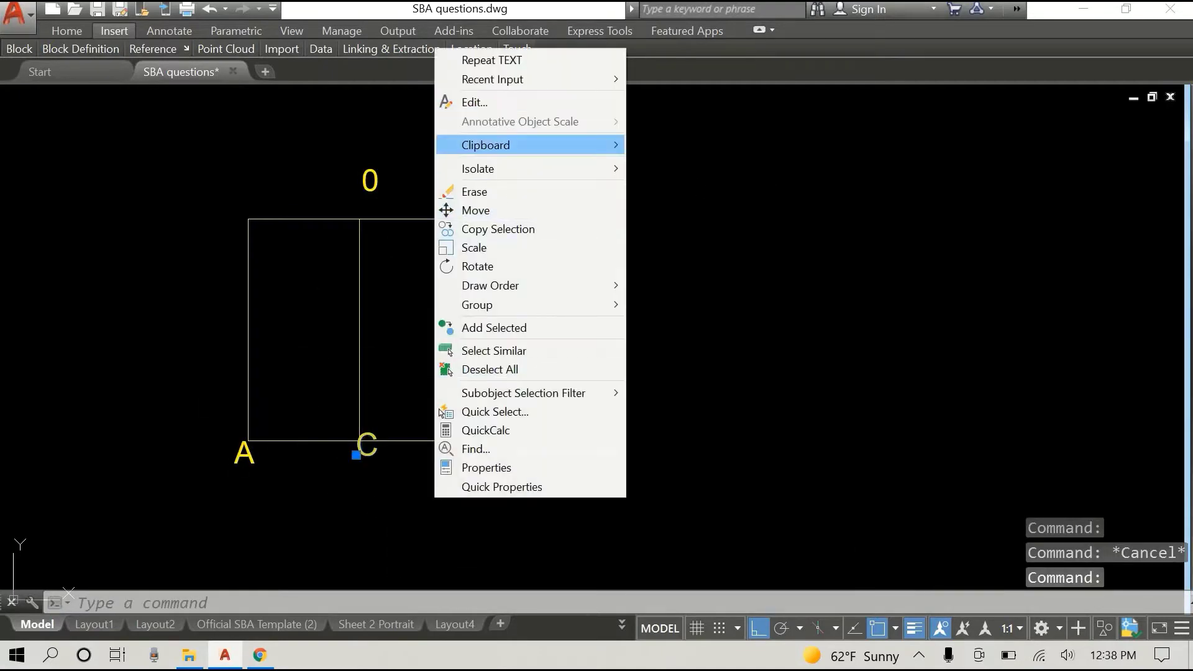
left_click(383, 458)
right_click(384, 458)
left_click(425, 165)
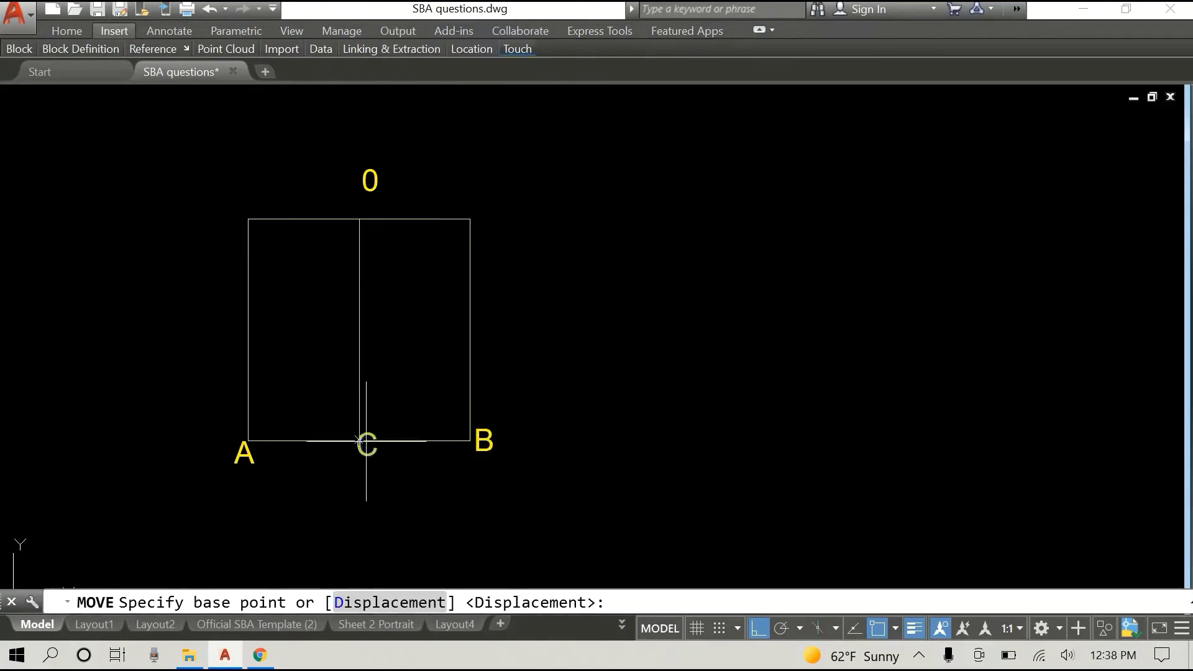
key("F8")
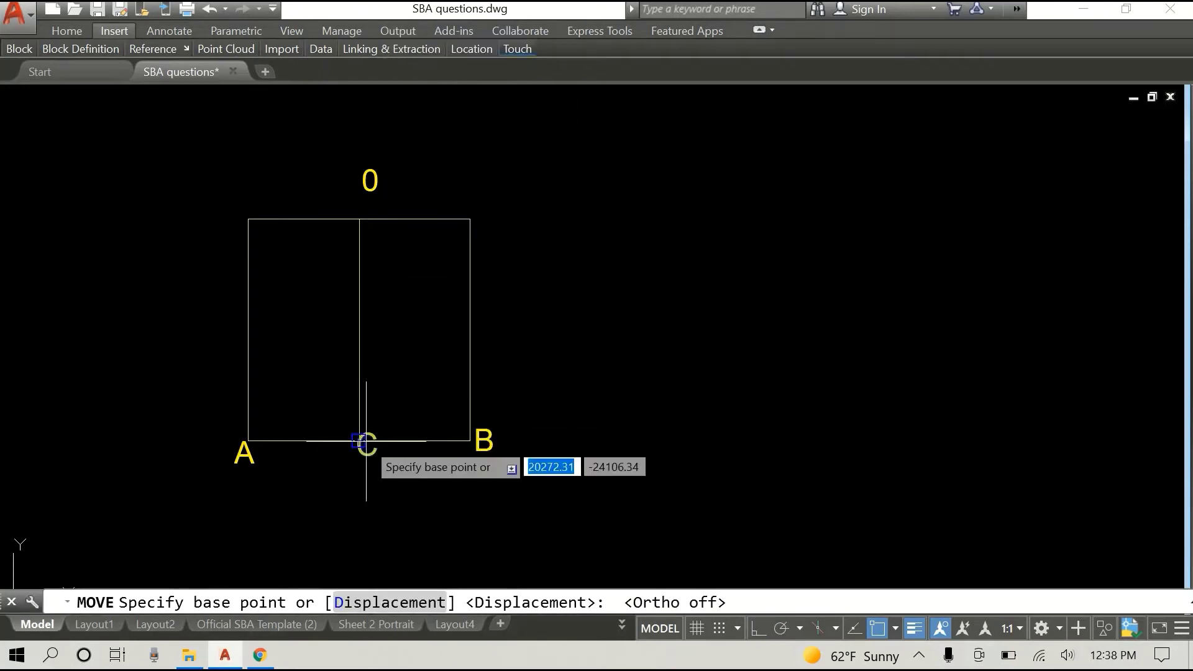
left_click(358, 440)
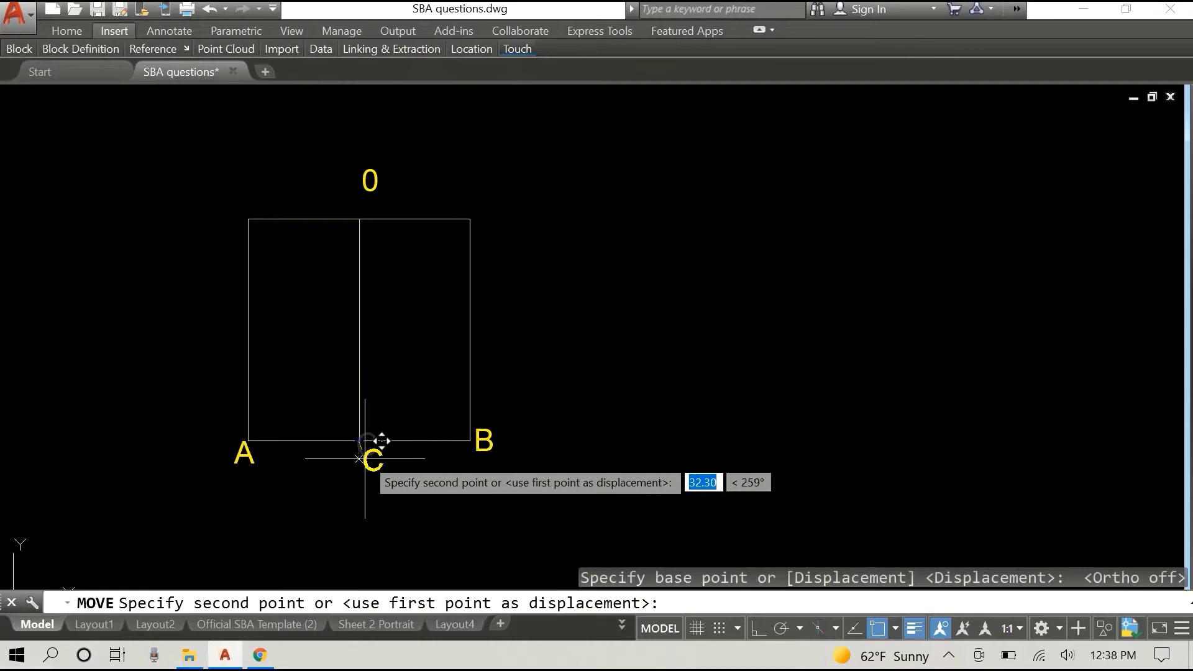
left_click(356, 454)
Move the label B to just below the square's lower-right corner
right_click(551, 450)
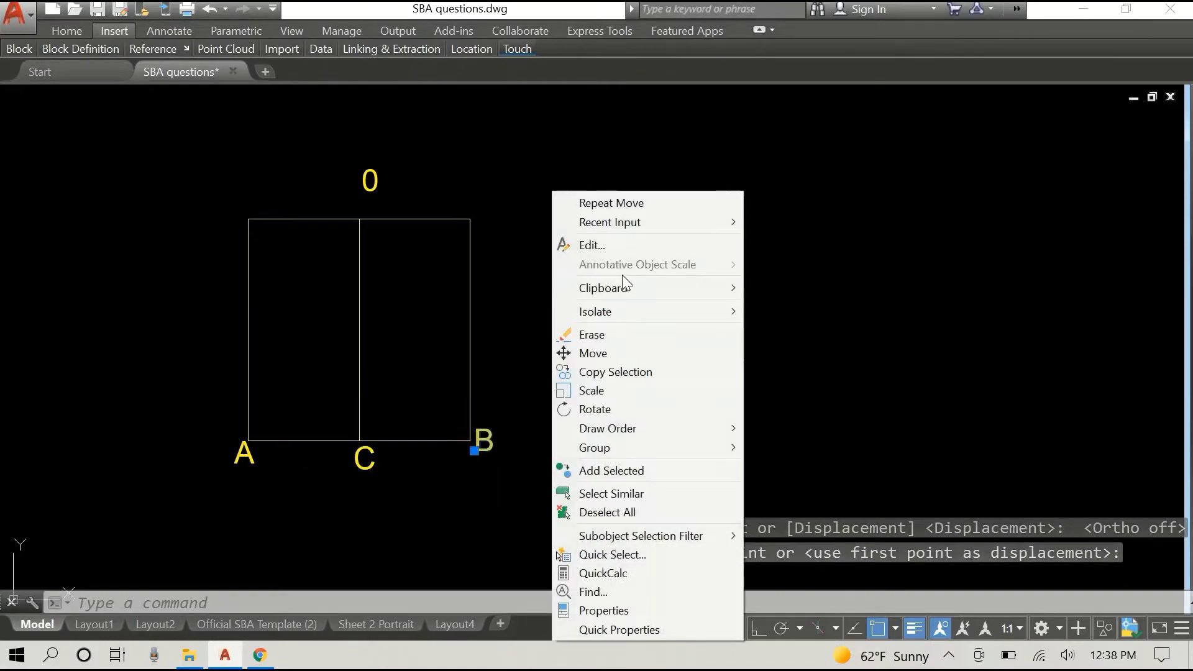
left_click(625, 345)
left_click(487, 447)
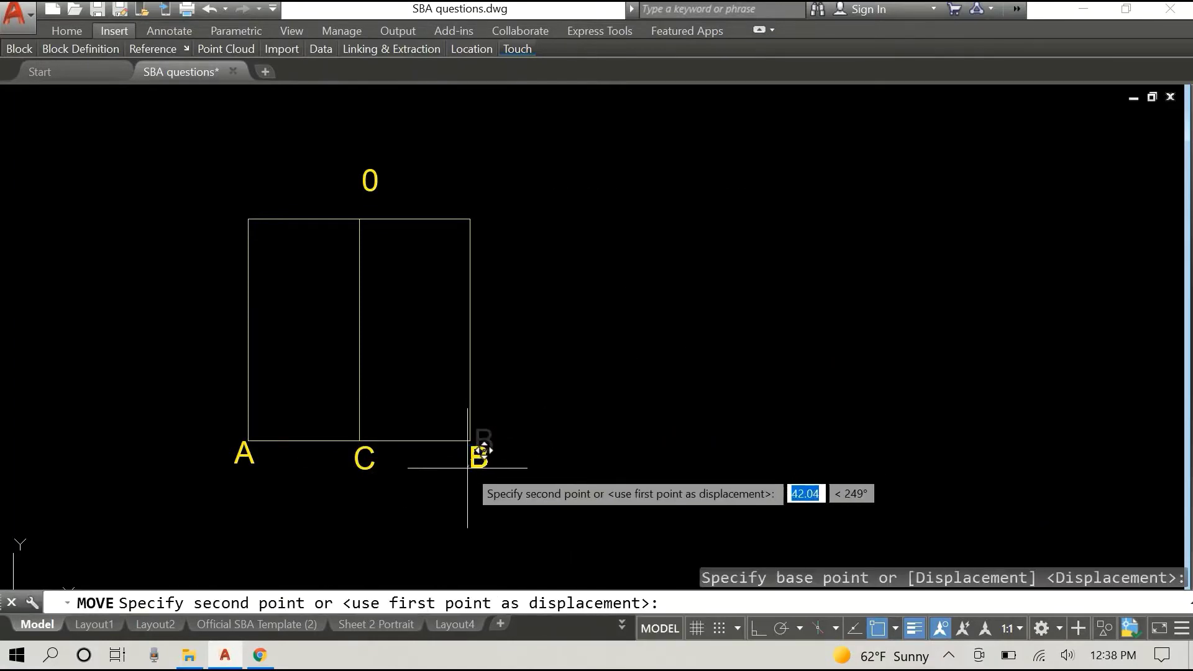
left_click(483, 464)
Move the label 0 down to the upper end of the centre line
left_click(369, 181)
right_click(457, 137)
left_click(497, 298)
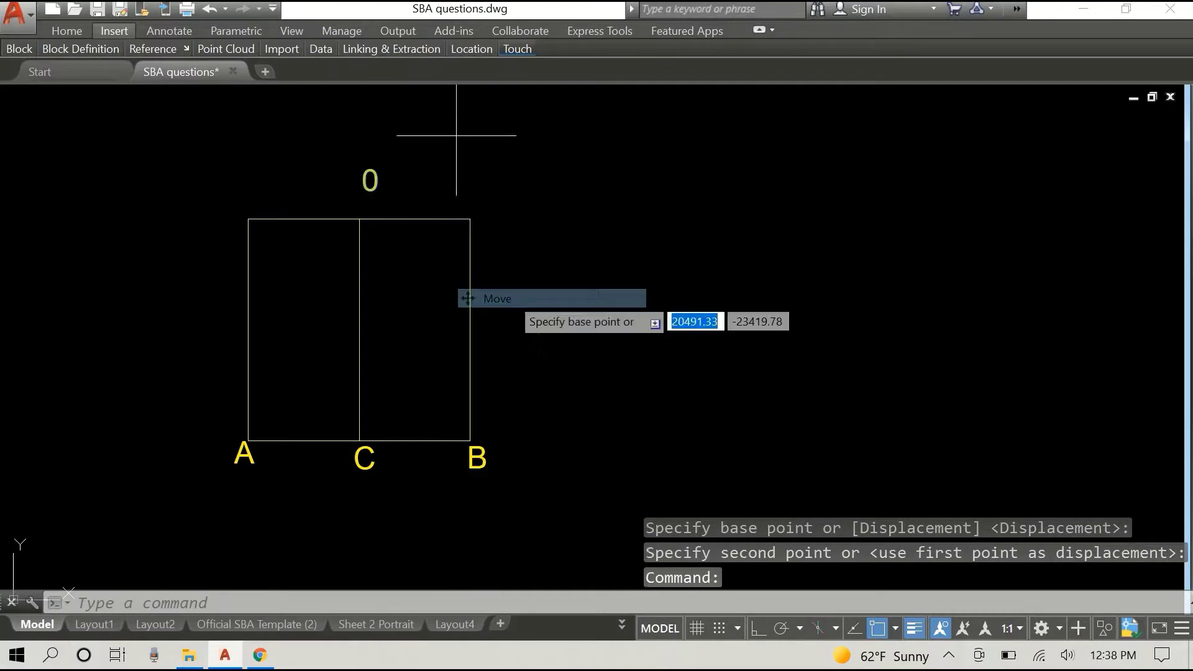
left_click(363, 190)
left_click(359, 219)
key("Escape")
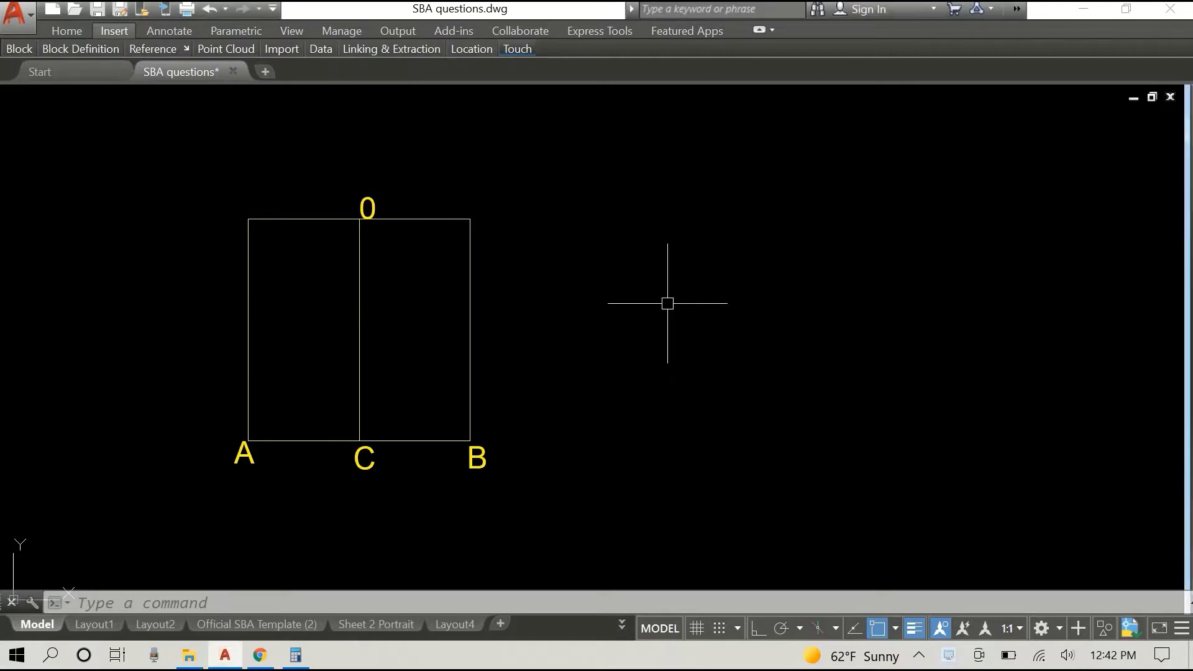
Offset the centre line four times toward the square's right edge at 50-unit spacing
type("set")
key("Return")
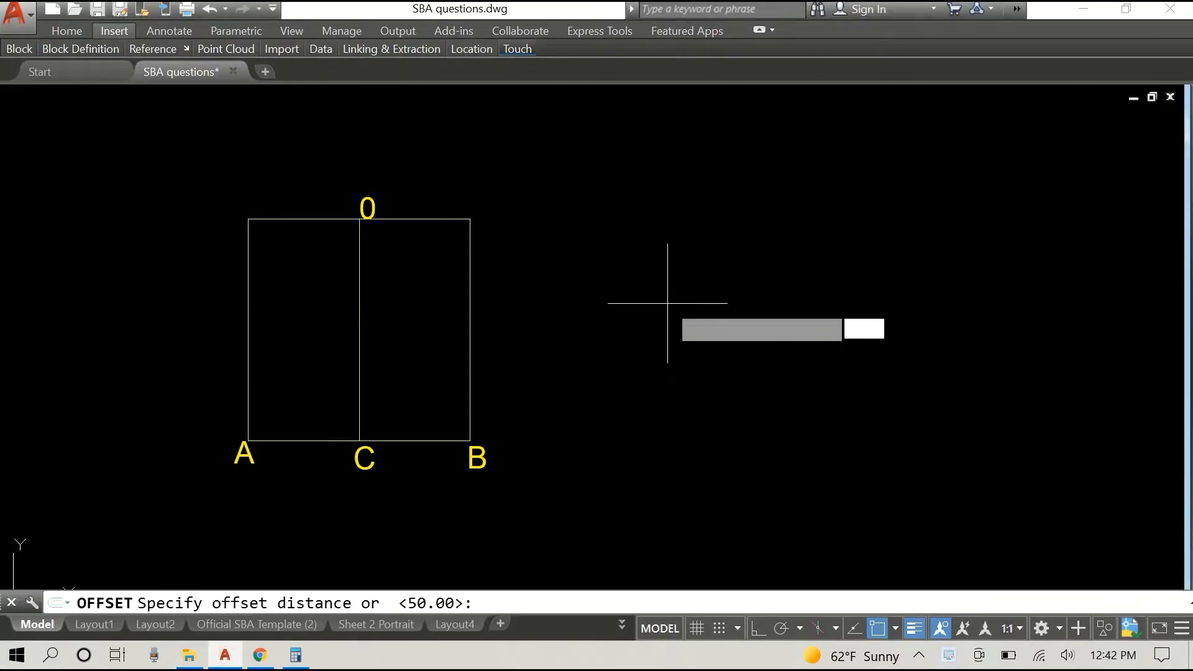
key("Return")
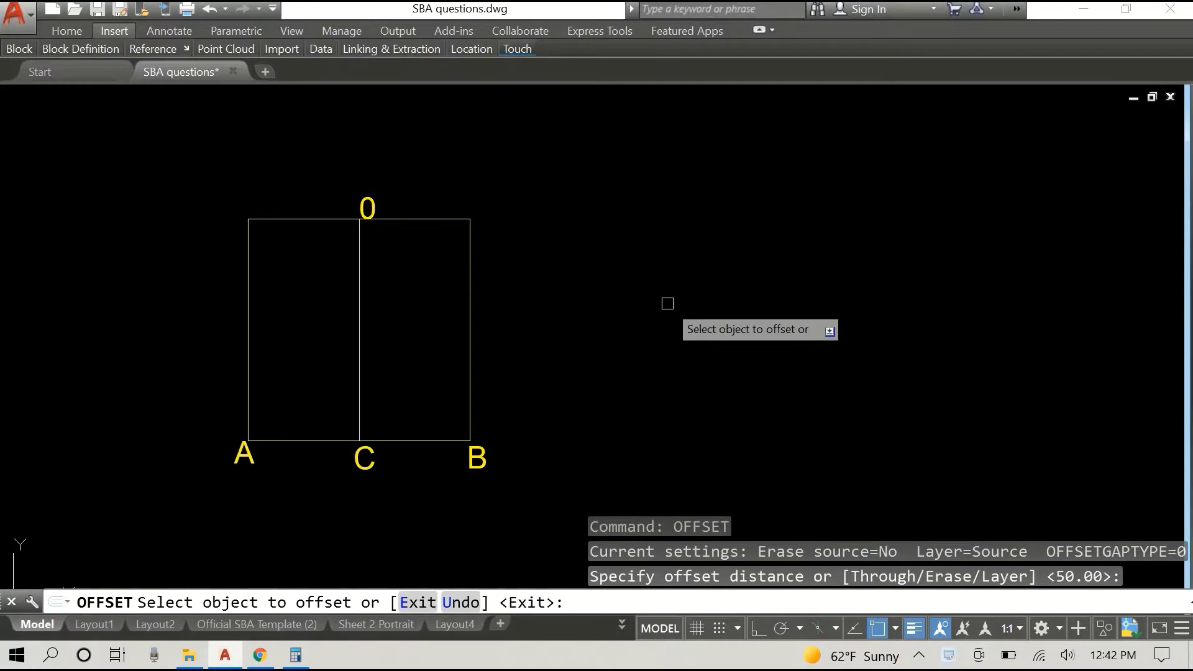
left_click(363, 317)
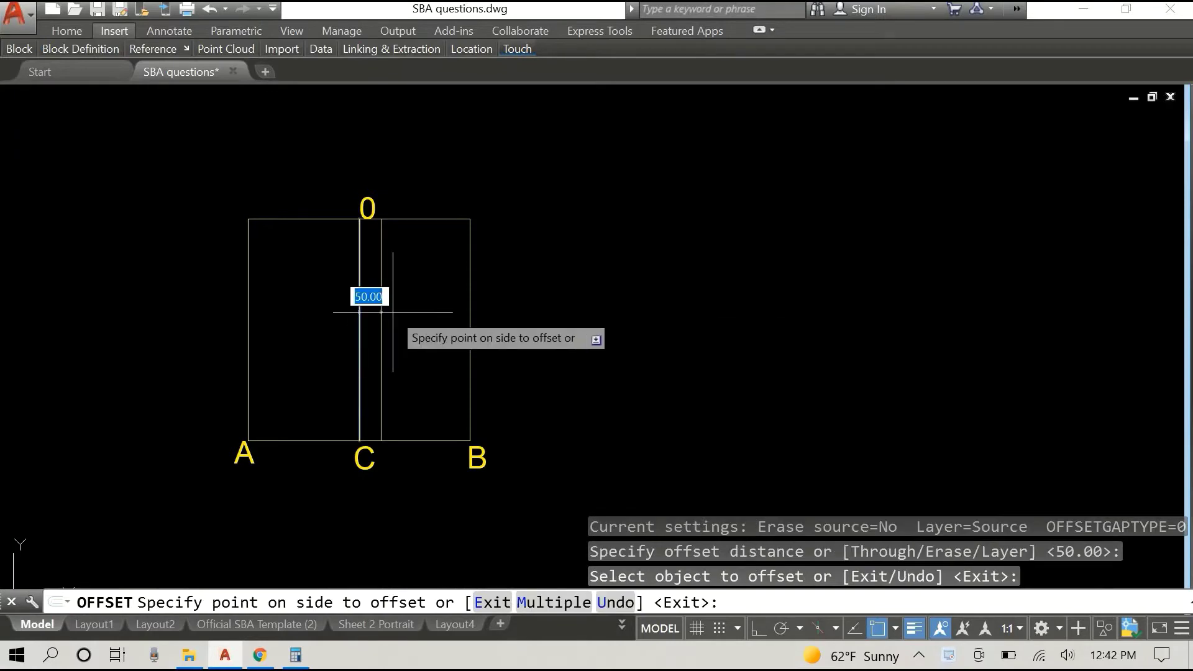
left_click(380, 310)
left_click(382, 310)
left_click(409, 303)
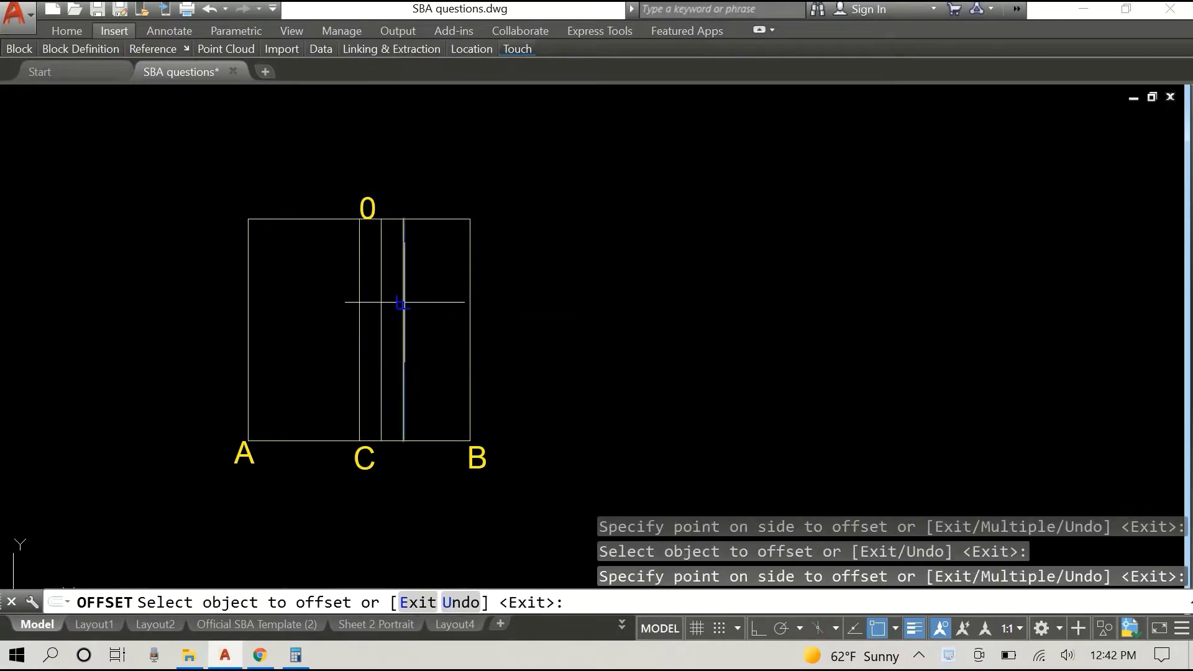
left_click(403, 302)
left_click(421, 297)
left_click(426, 301)
left_click(457, 302)
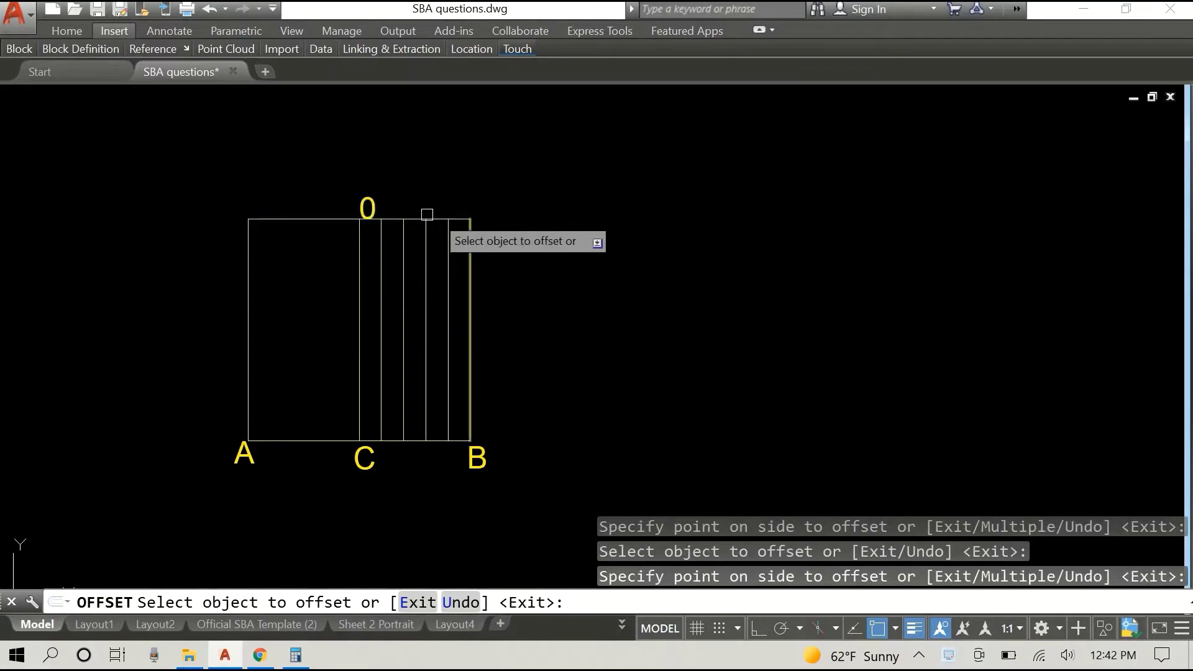
left_click(363, 210)
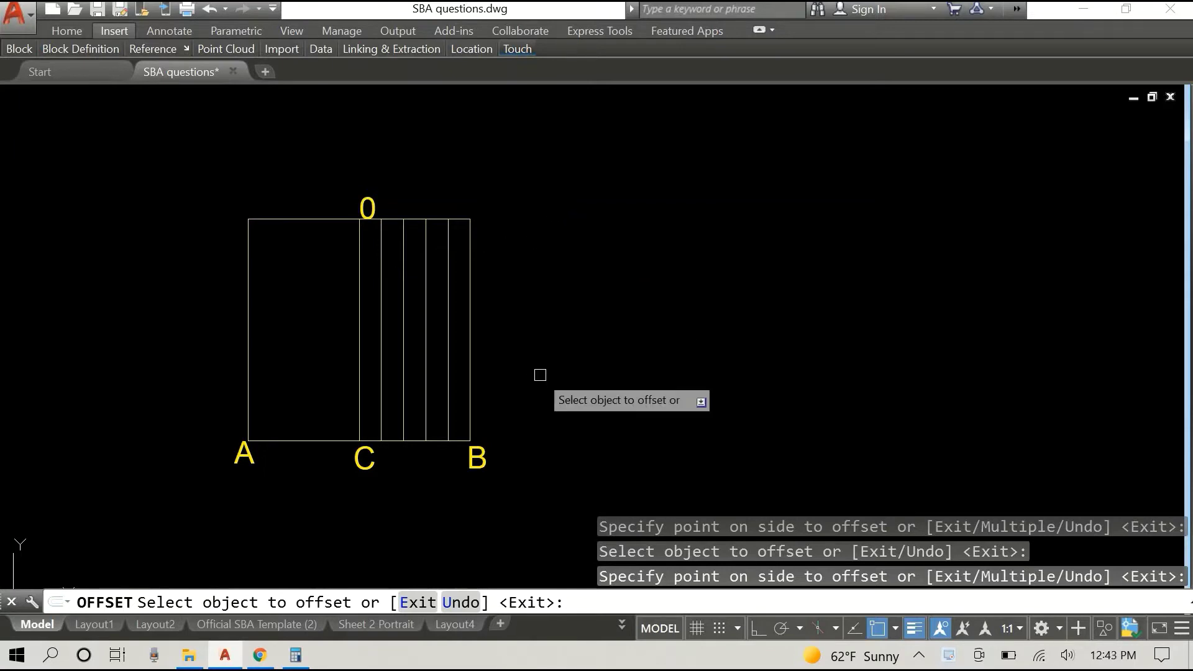
left_click(748, 261)
key("Escape")
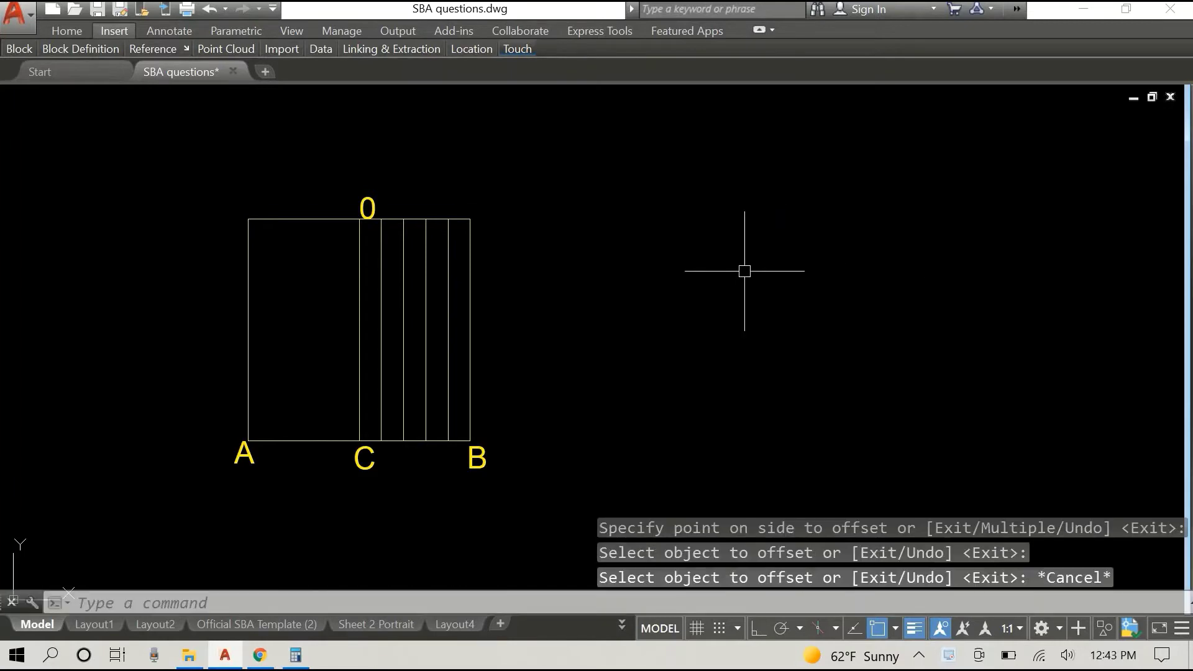
Mirror the four vertical division lines about the centre line 0–C into the square's left half, keeping the originals
left_click(380, 287)
left_click(403, 285)
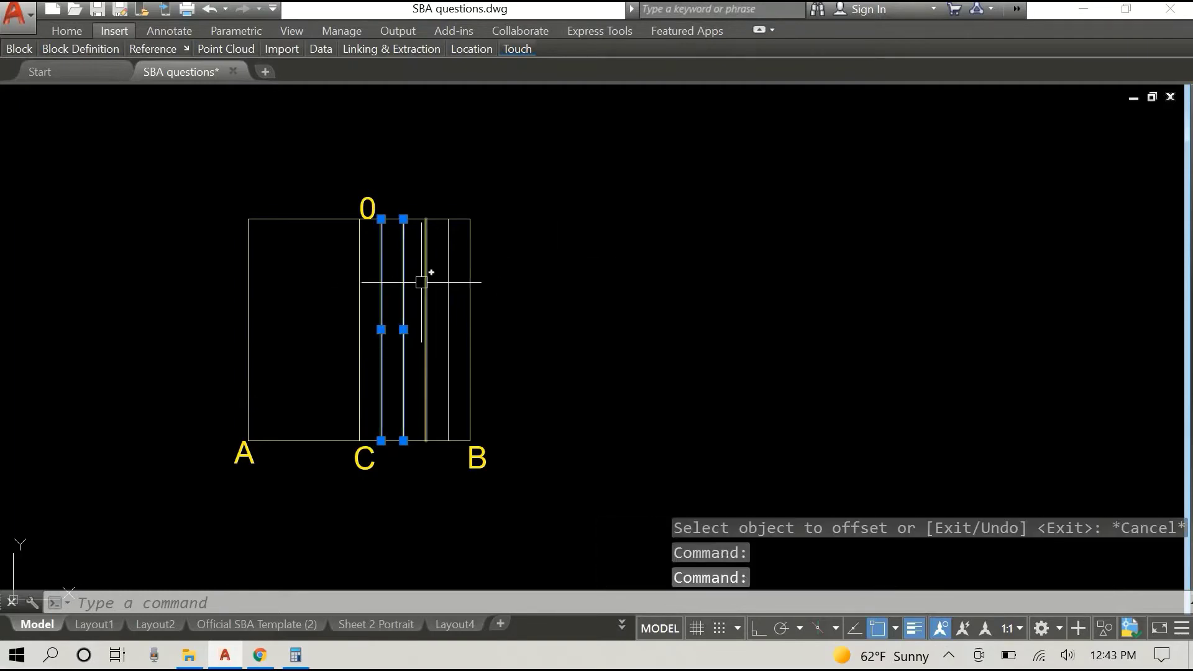
left_click(426, 276)
left_click(448, 274)
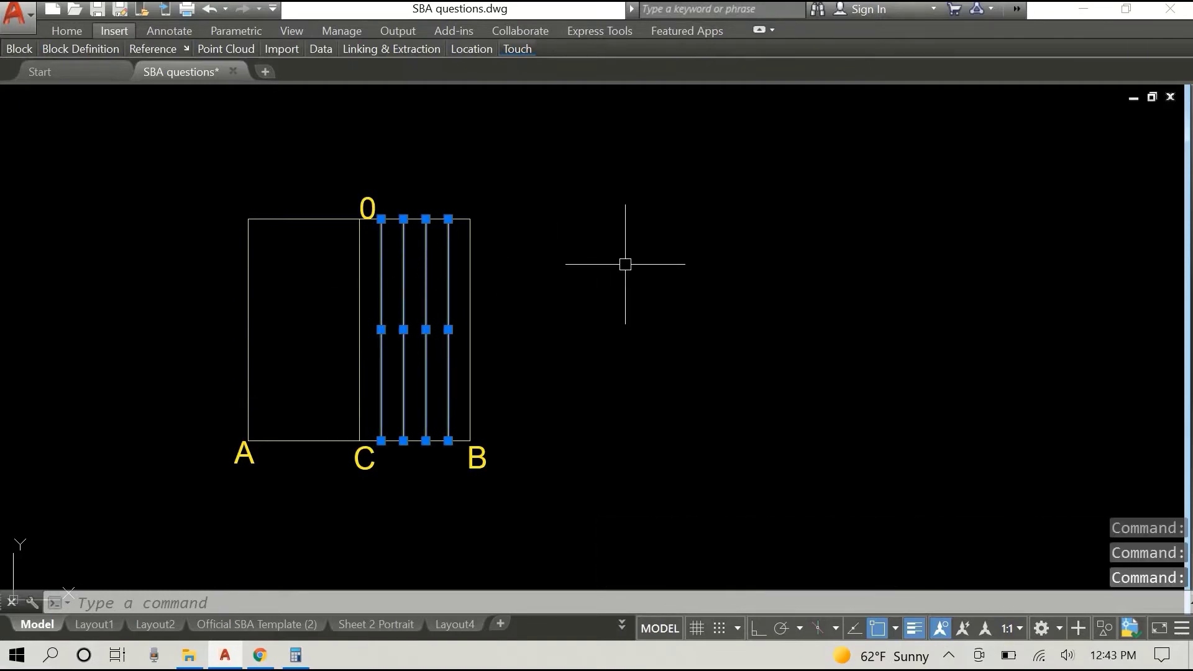
type("rror")
key("Return")
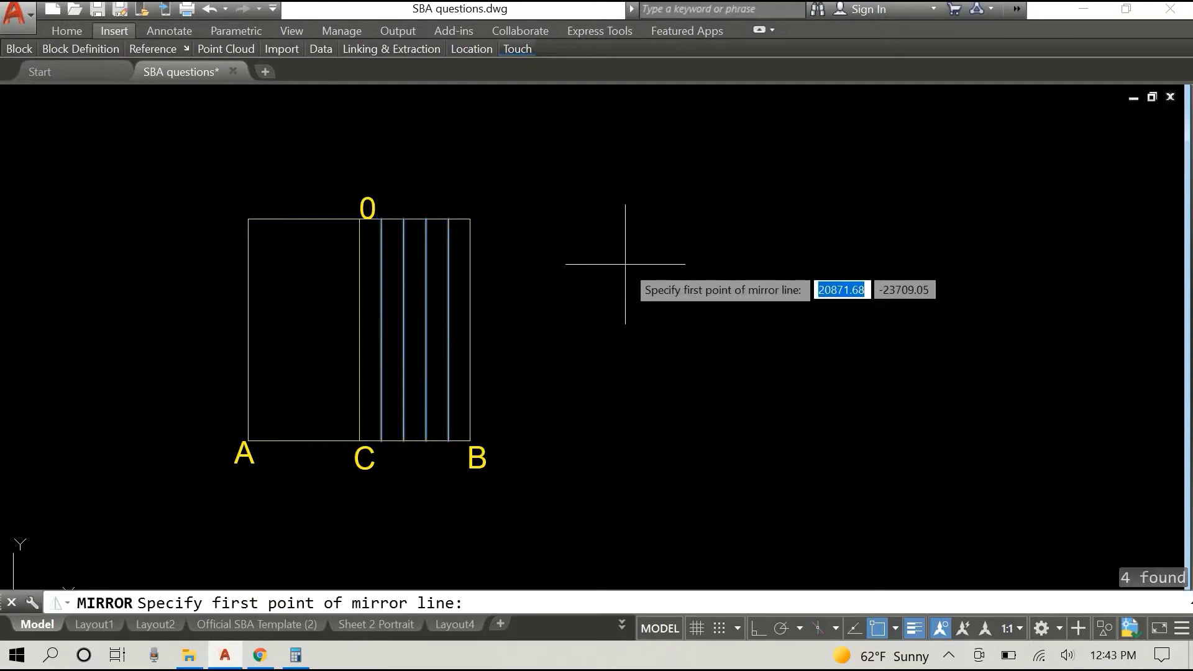
left_click(360, 219)
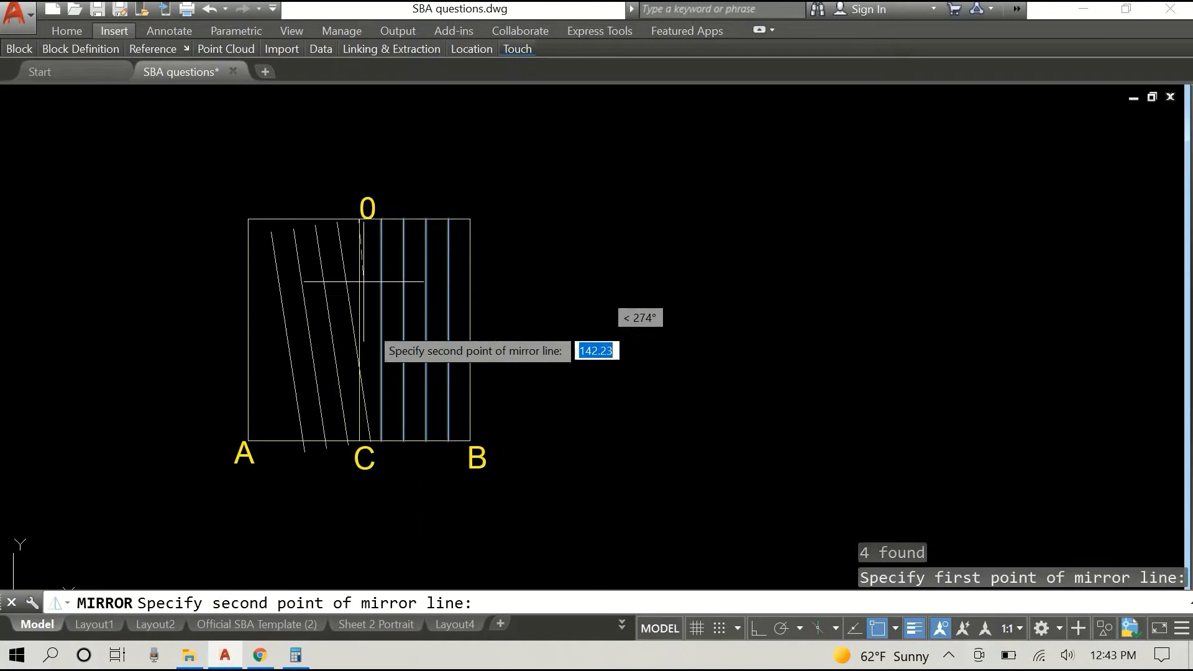
left_click(359, 439)
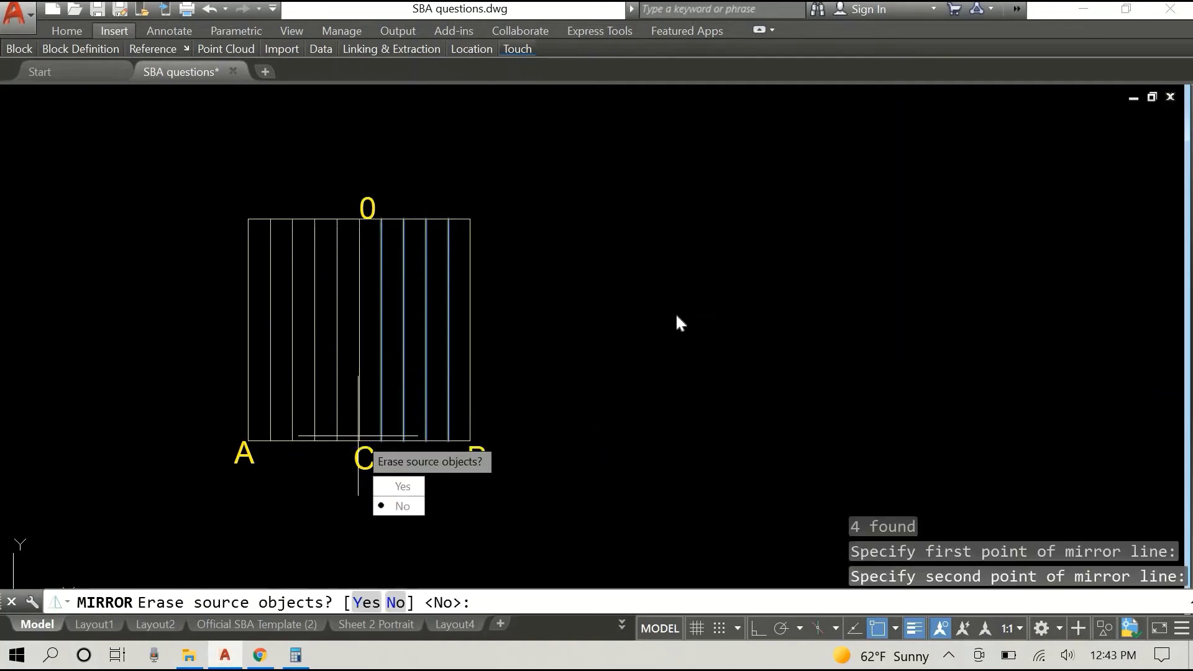
type("N")
key("Return")
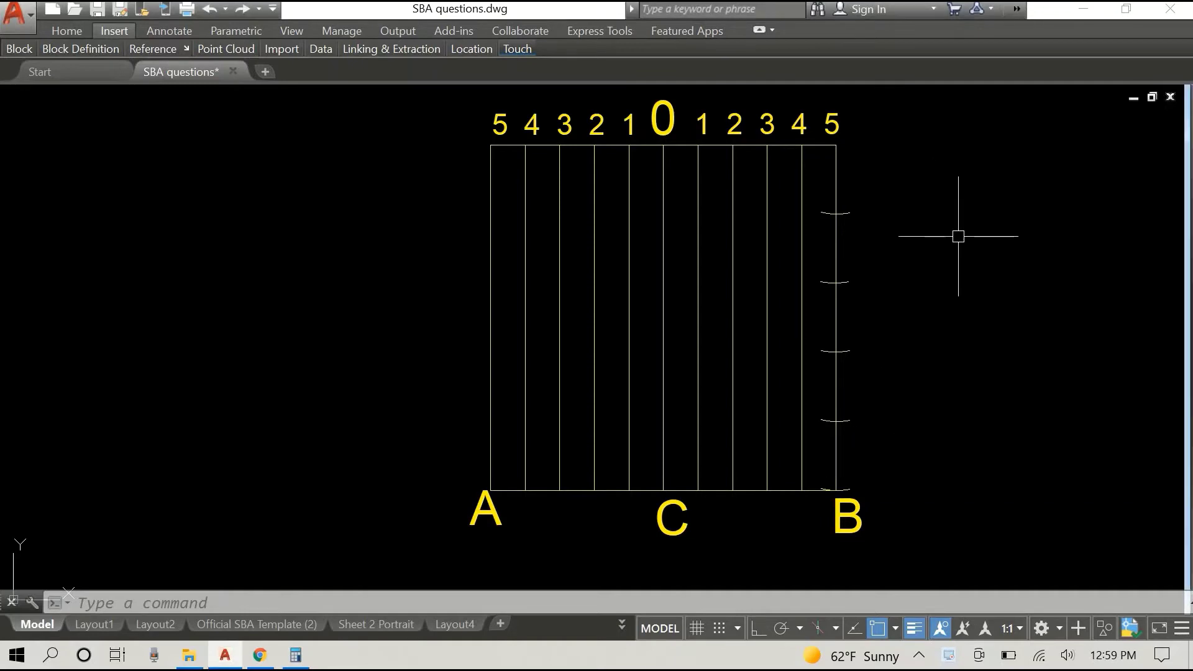
Draw a line from point 0 to the first arc mark below the upper-right corner, on the square's right edge
key("Return")
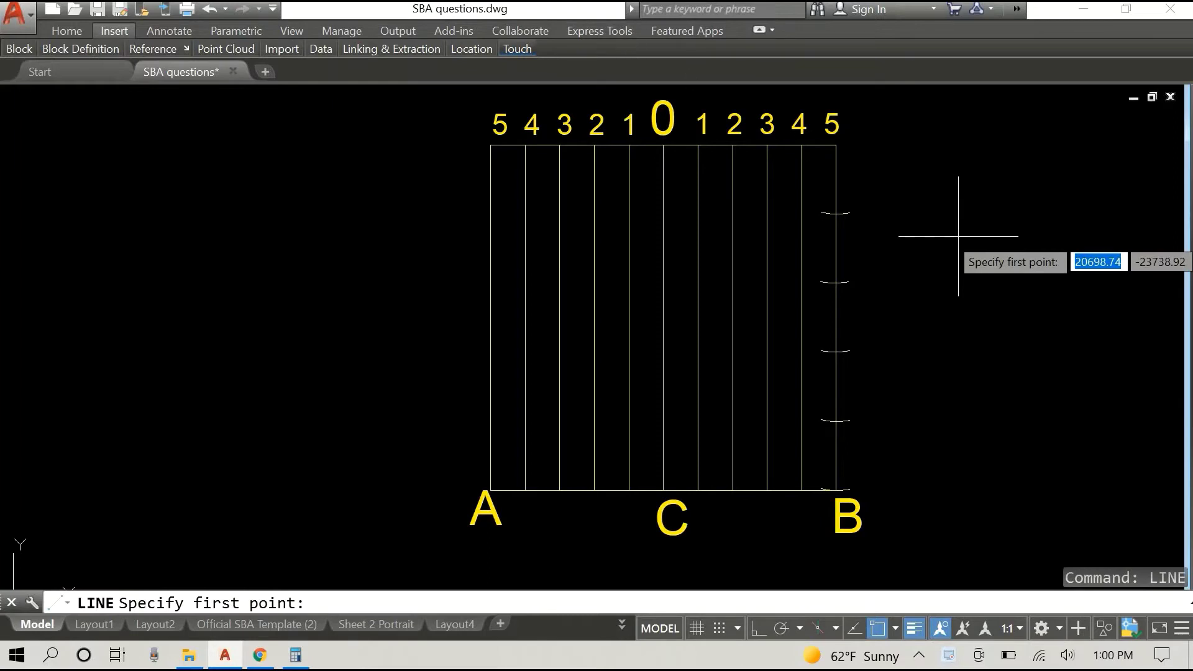
left_click(664, 146)
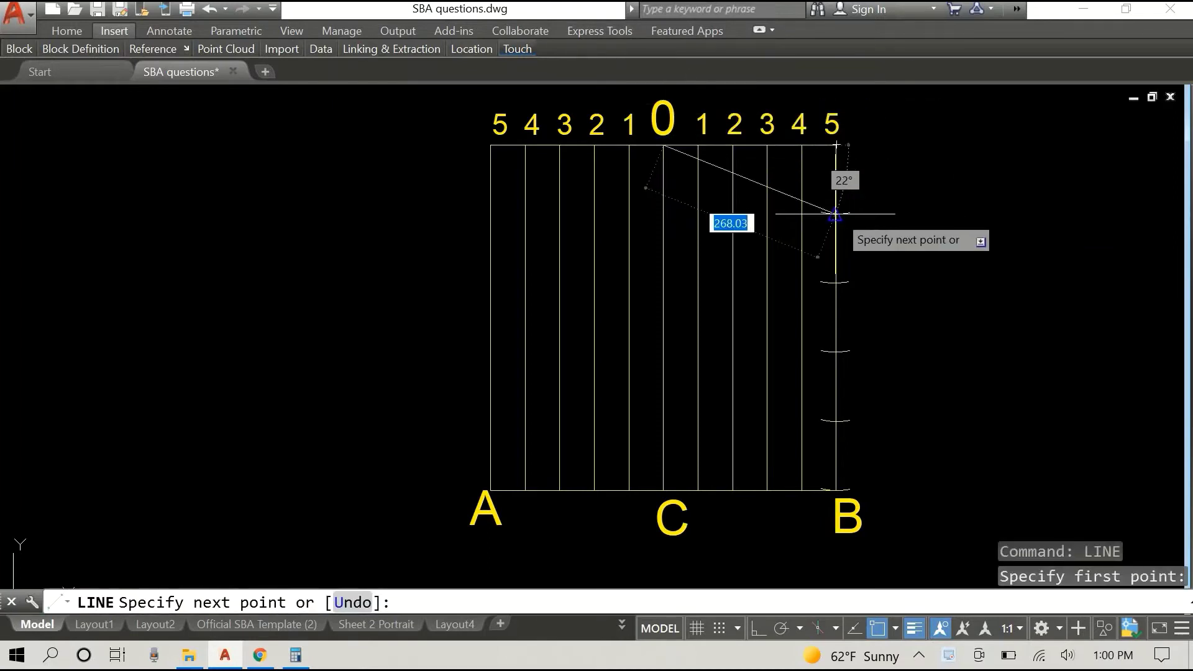
scroll(807, 199, "up", 5)
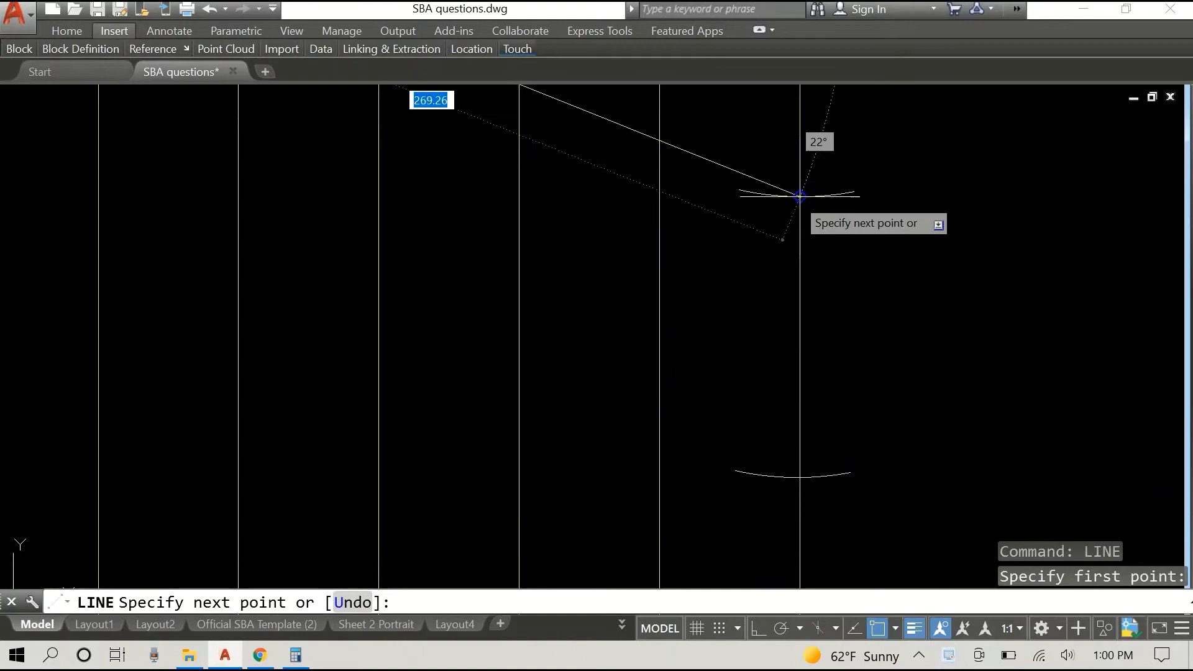
left_click(800, 196)
right_click(980, 120)
left_click(985, 118)
Draw a line from point 0 to the second arc mark down the square's right edge
scroll(981, 122, "down", 4)
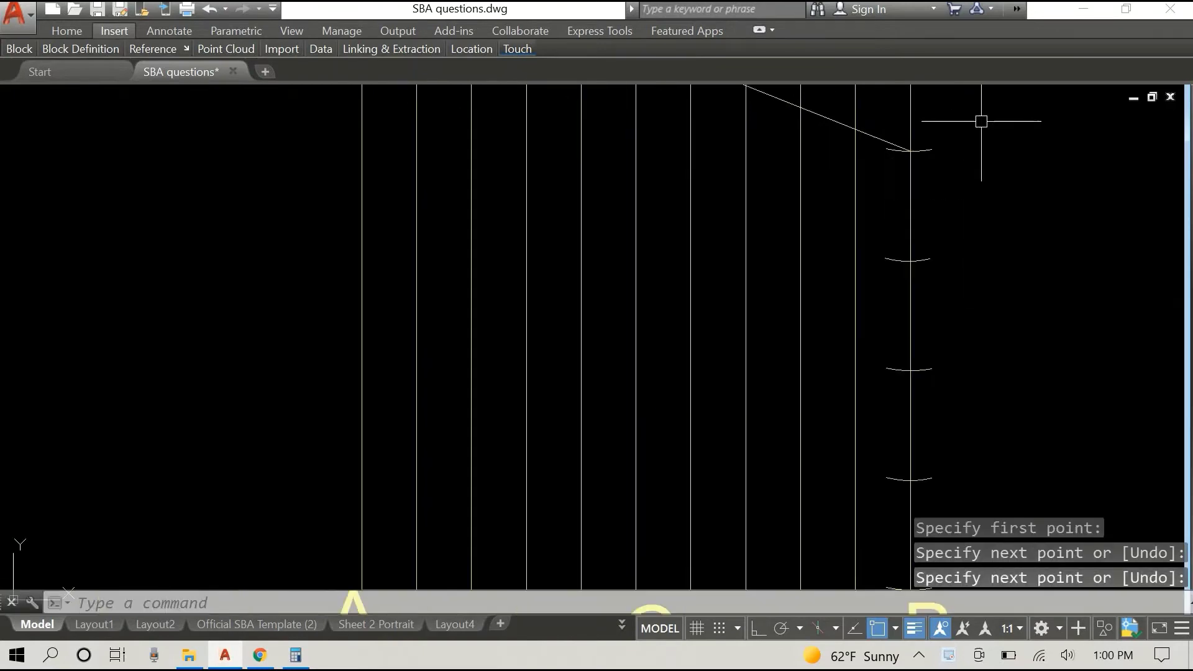
mouse_move(945, 179)
middle_mouse_down()
mouse_move(841, 367)
mouse_move(907, 267)
middle_mouse_up()
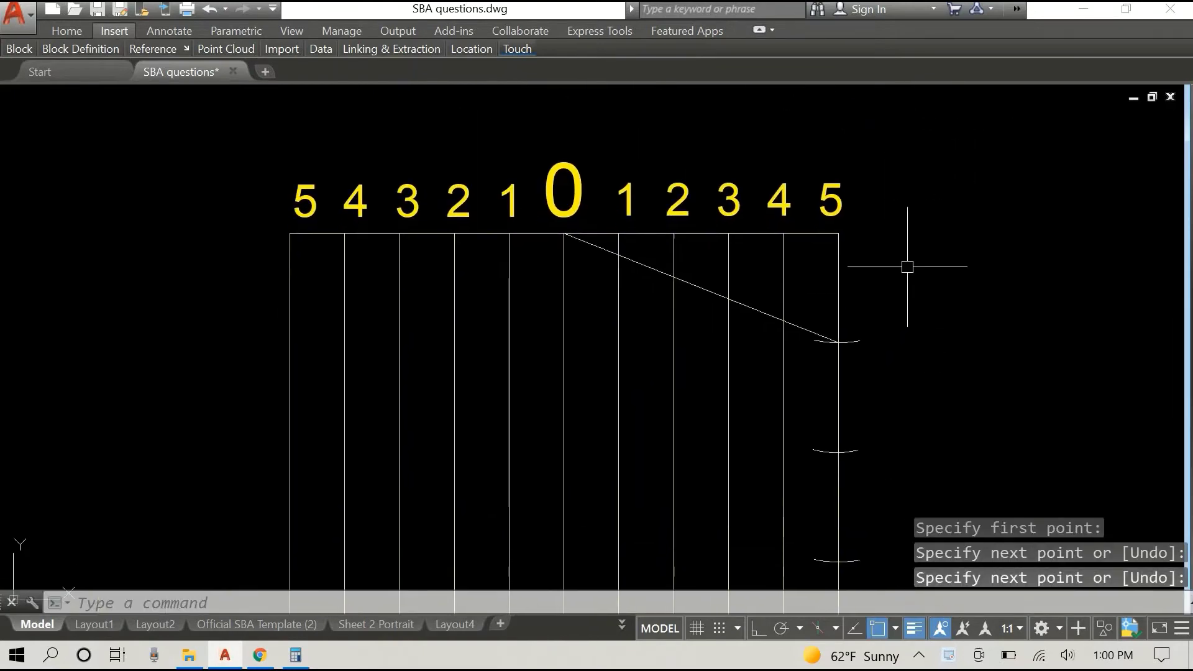
scroll(907, 267, "down", 2)
right_click(1060, 214)
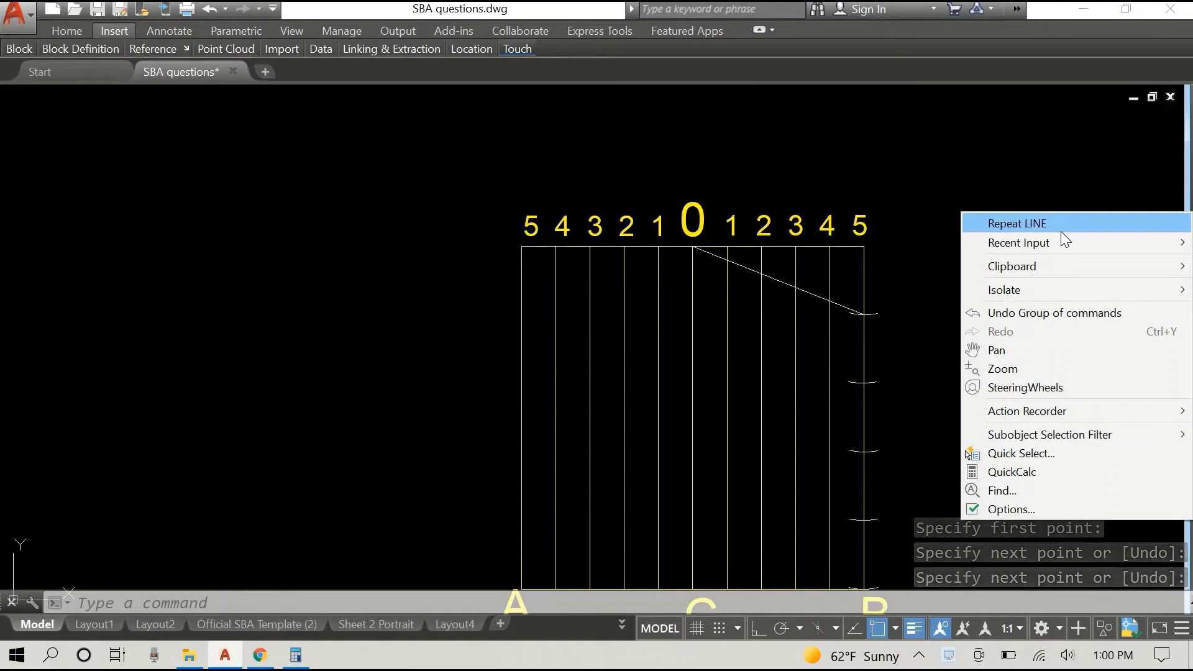
left_click(1067, 225)
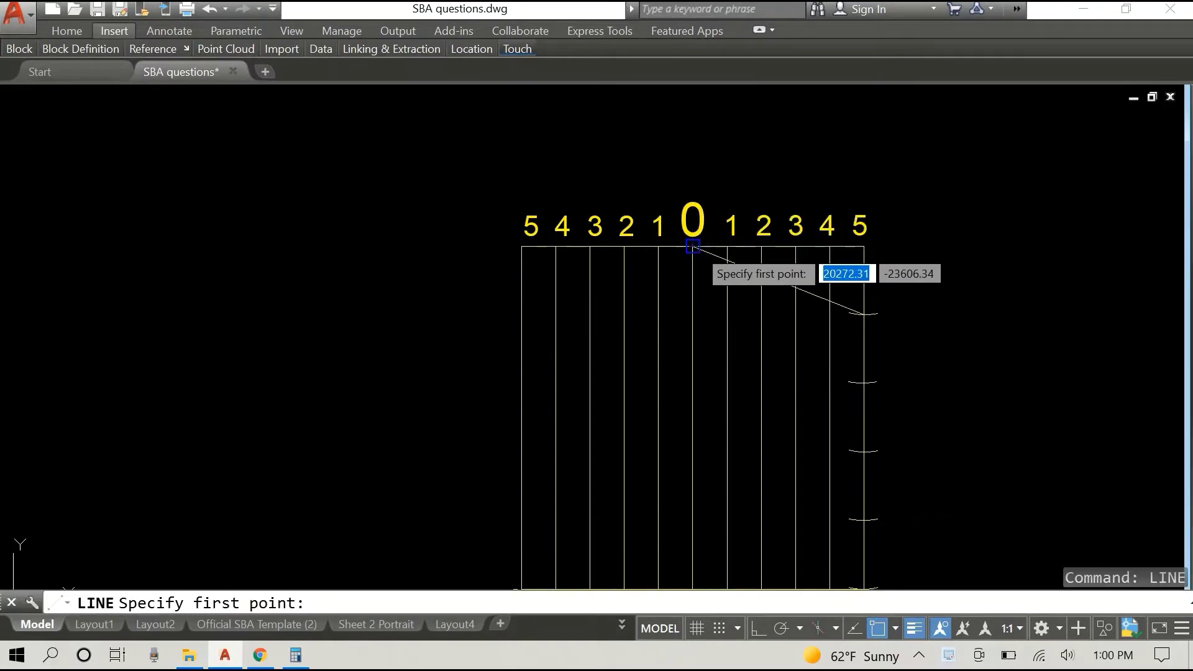
left_click(692, 246)
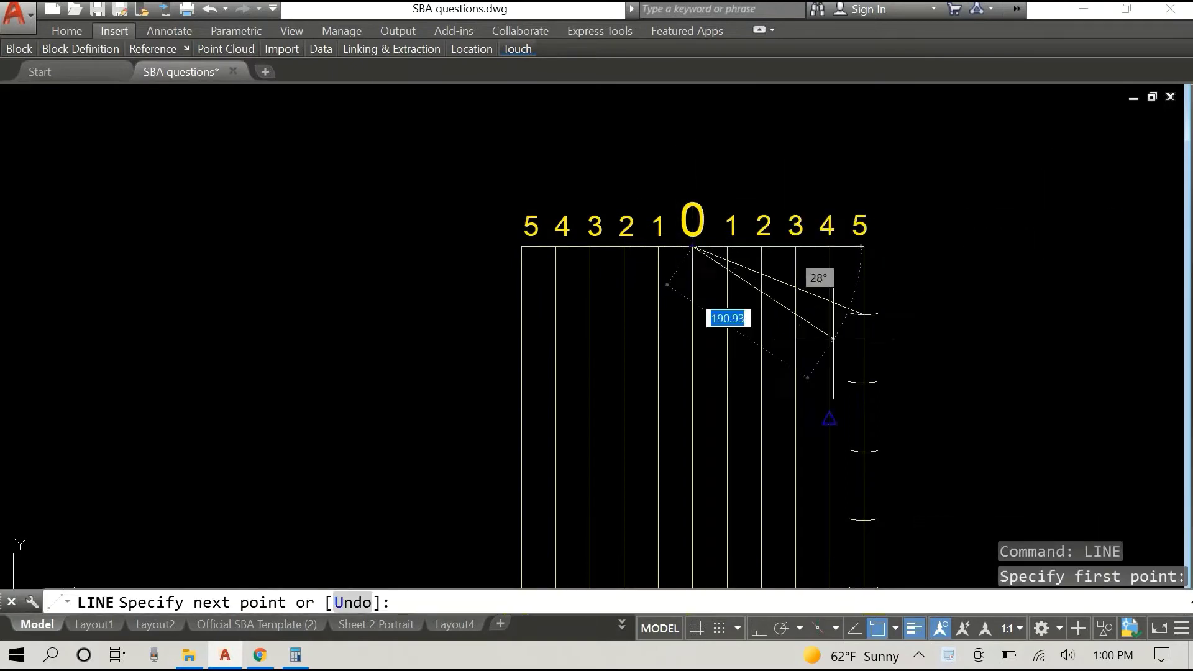
left_click(863, 383)
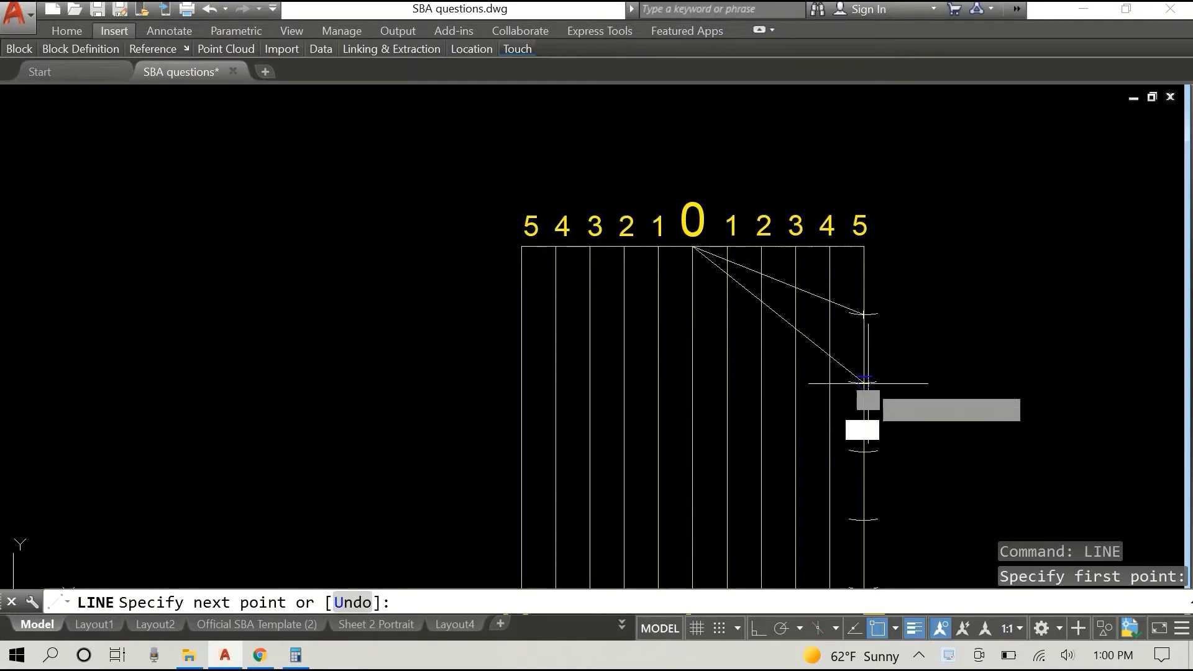
right_click(1050, 255)
left_click(1066, 263)
Draw a line from point 0 to the third arc mark down the square's right edge
mouse_move(1012, 293)
middle_mouse_down()
mouse_move(1029, 113)
mouse_move(979, 205)
middle_mouse_up()
scroll(1029, 113, "down", 2)
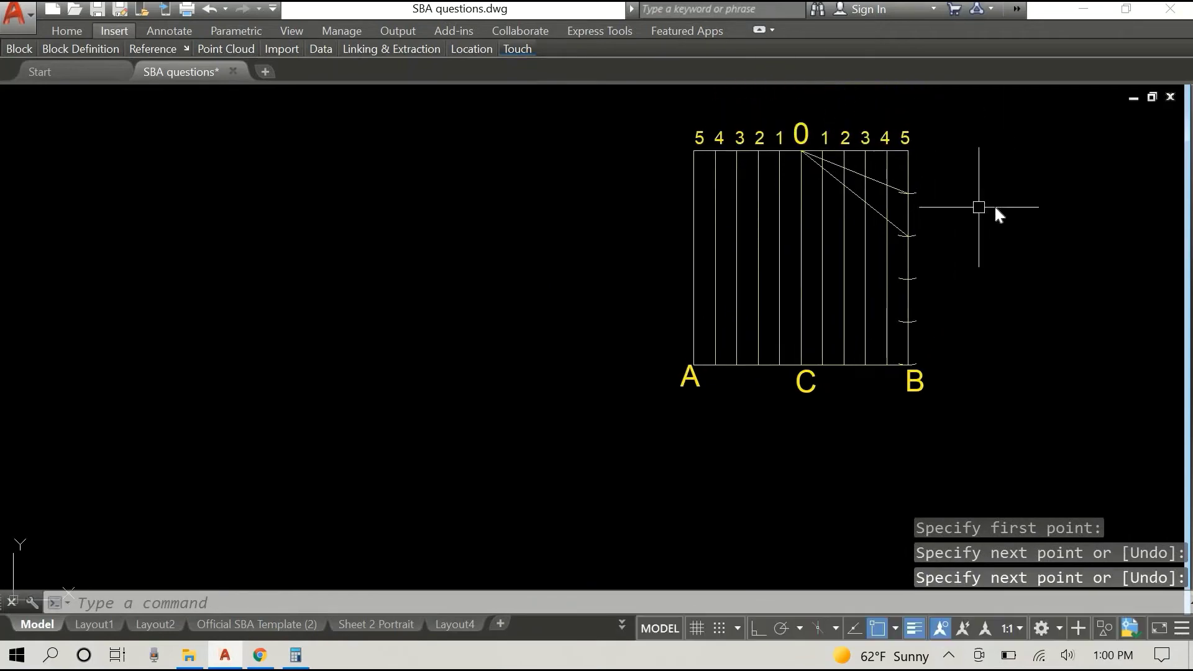
right_click(980, 206)
left_click(1018, 220)
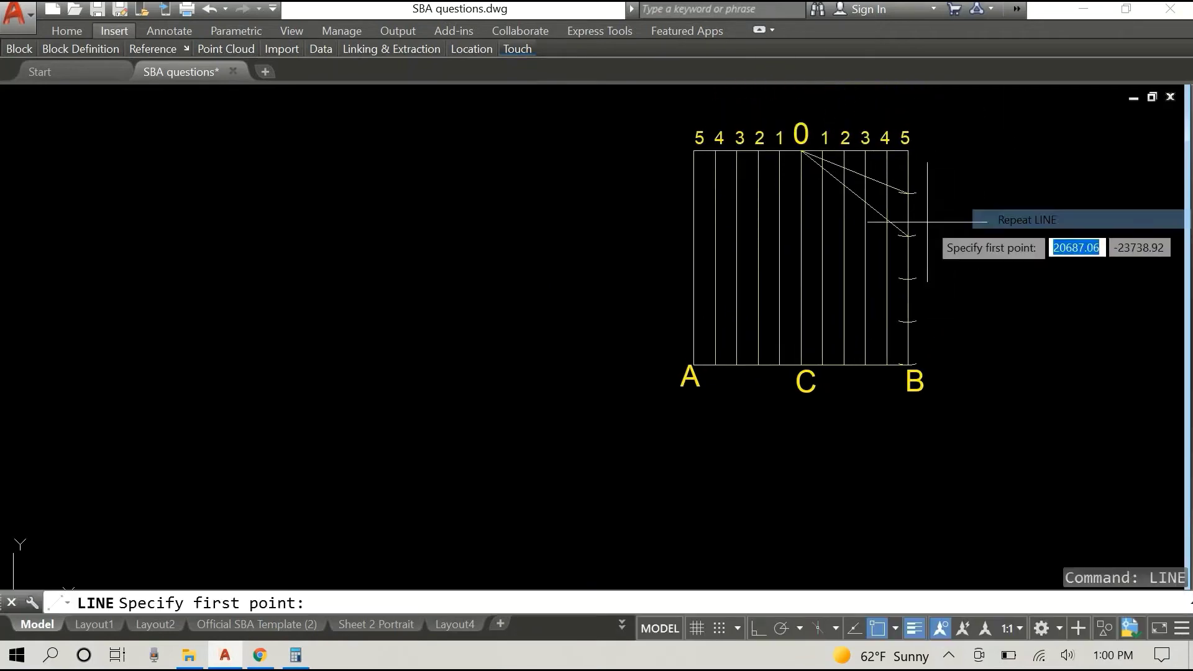
left_click(801, 151)
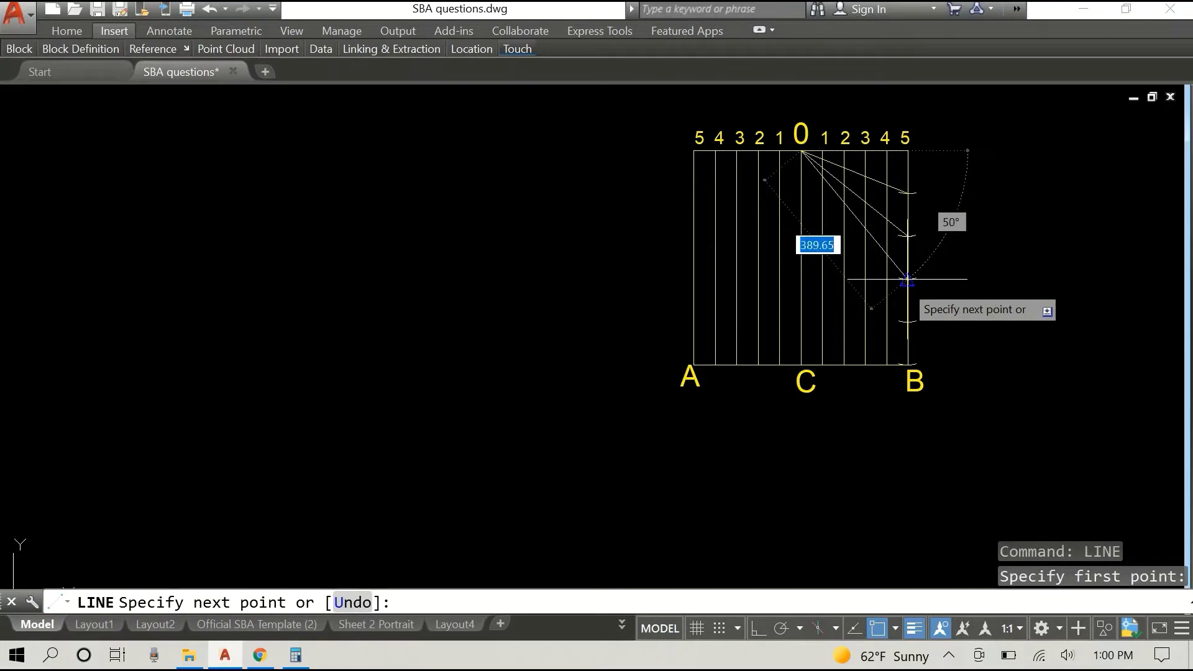
scroll(904, 283, "up", 4)
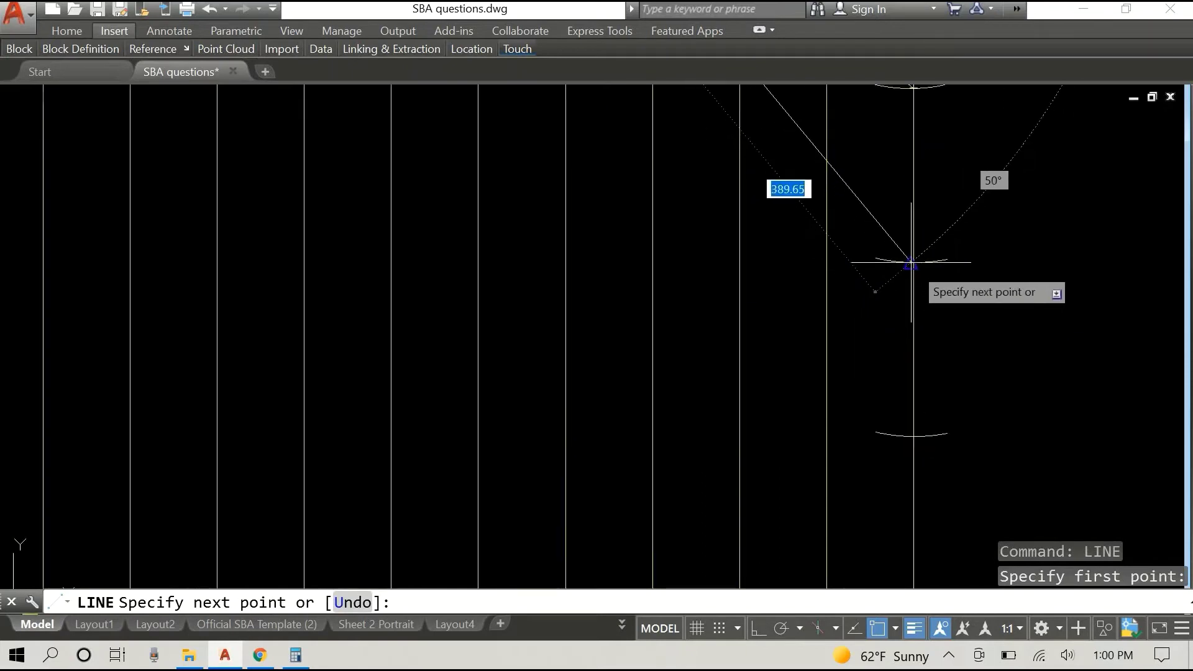
scroll(915, 265, "up", 3)
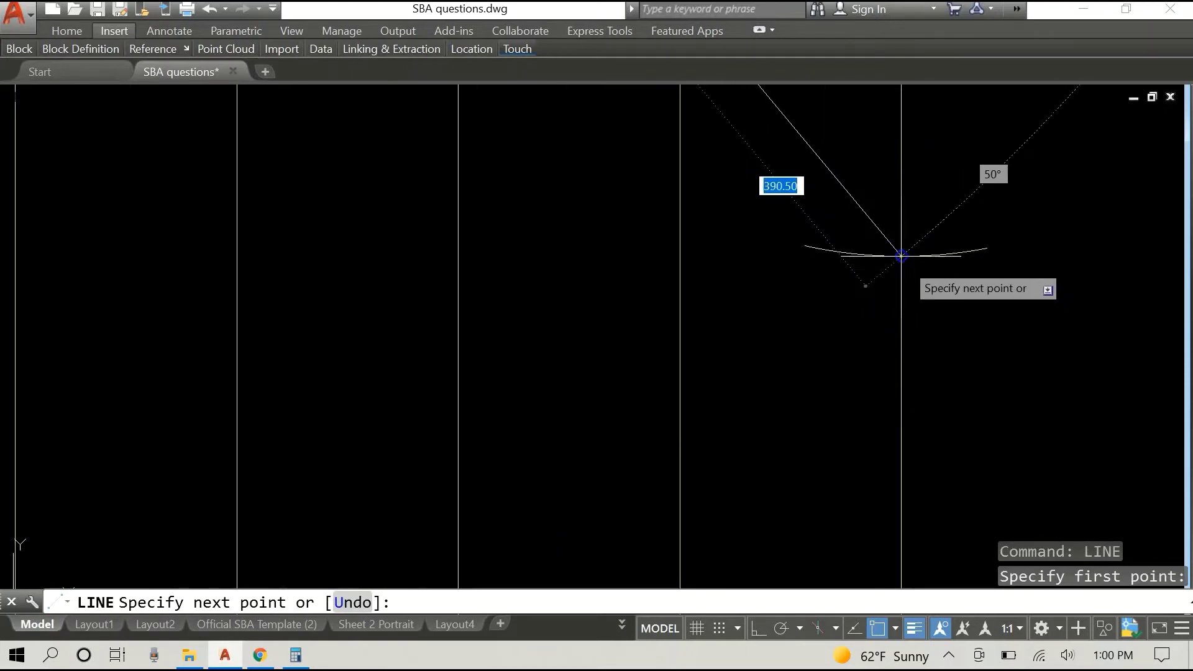
left_click(901, 255)
key("Escape")
Draw a line from point 0 to the fourth arc mark down the square's right edge
scroll(1053, 198, "down", 8)
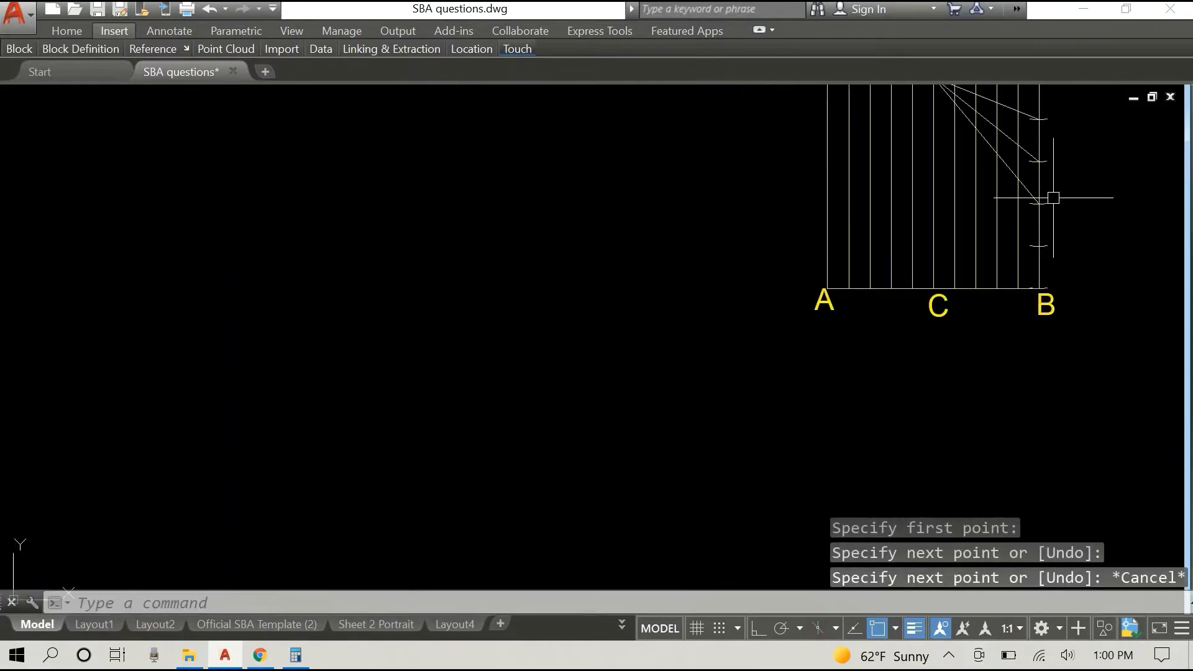
right_click(968, 191)
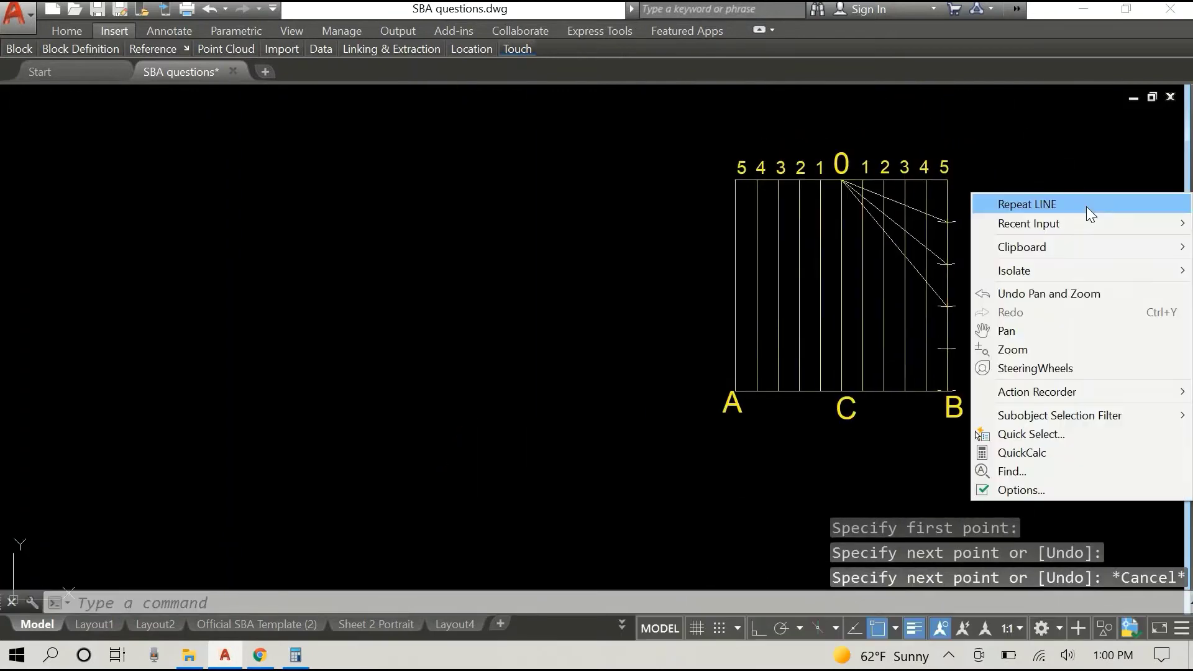
left_click(1086, 202)
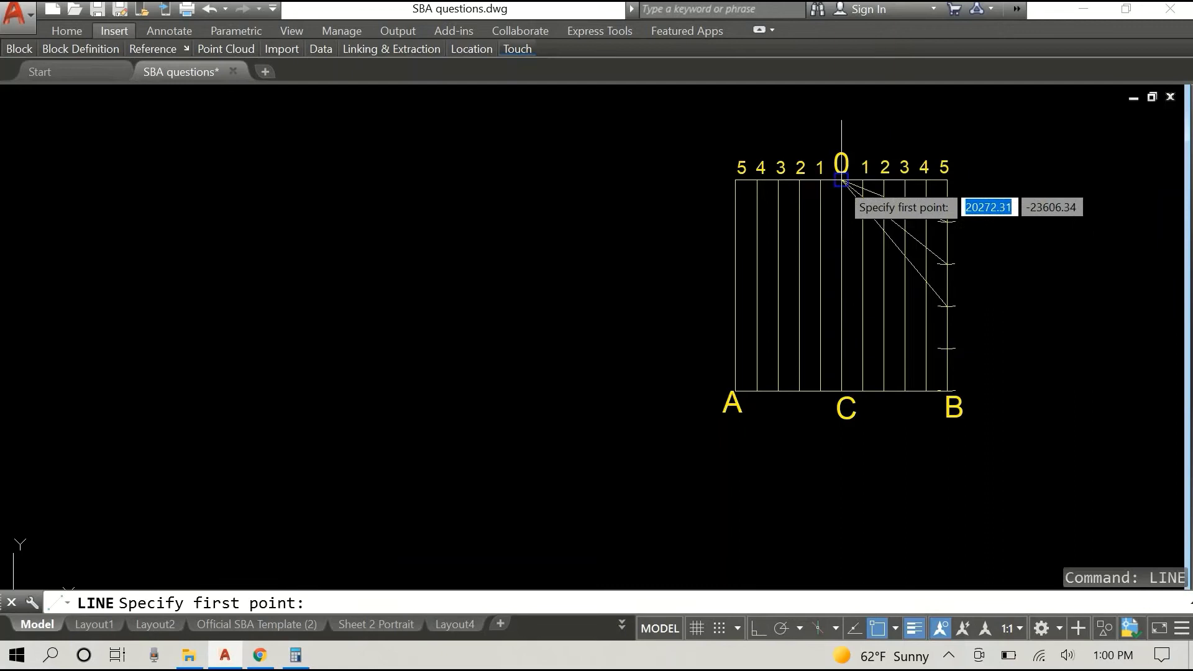
left_click(842, 180)
scroll(946, 391, "up", 8)
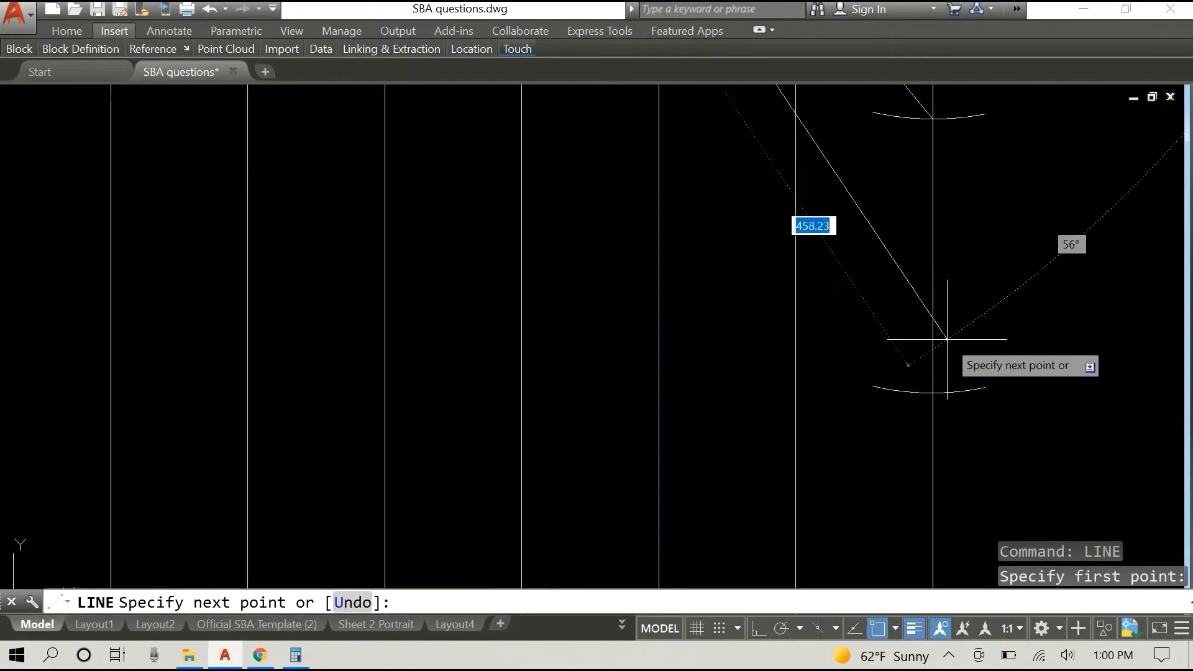
key("Escape")
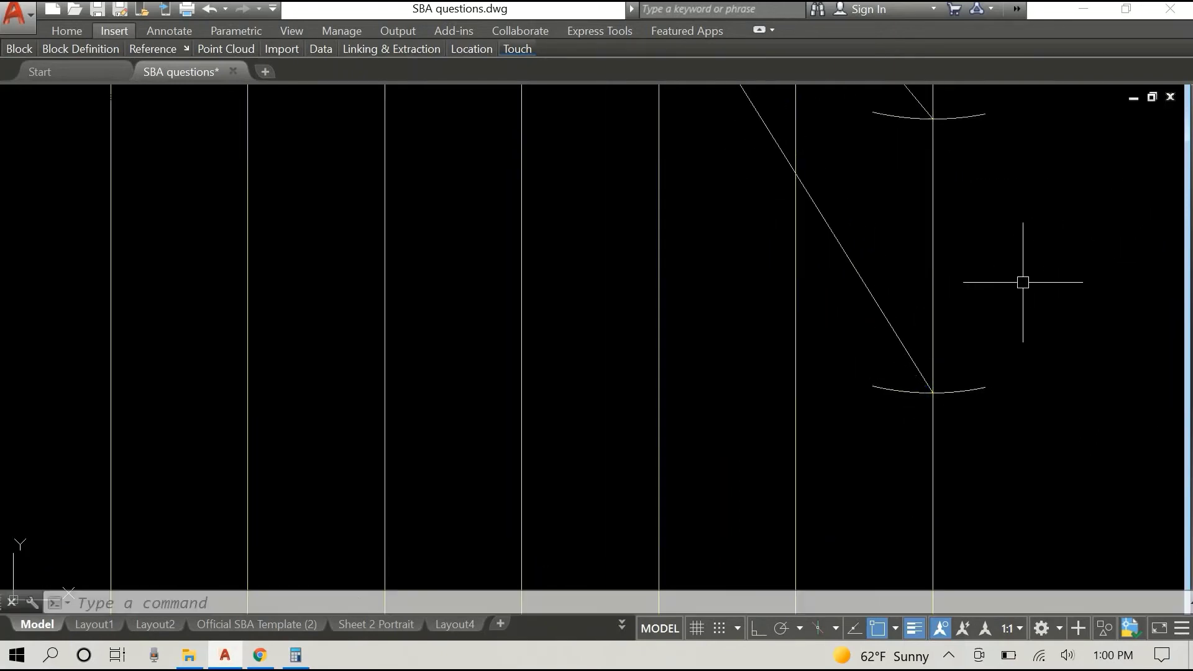
Draw a line from point 0 to the square's lower-right corner at B
scroll(1023, 280, "down", 5)
middle_click_drag(987, 196, 916, 362)
scroll(913, 354, "down", 2)
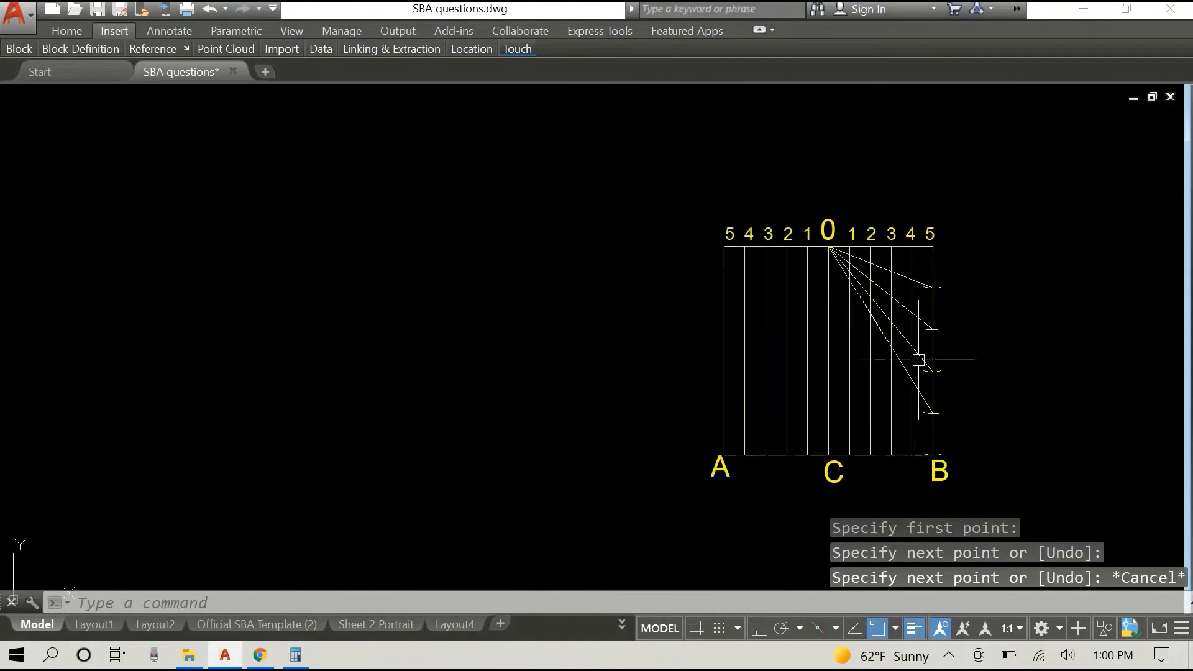
right_click(1002, 295)
left_click(1010, 304)
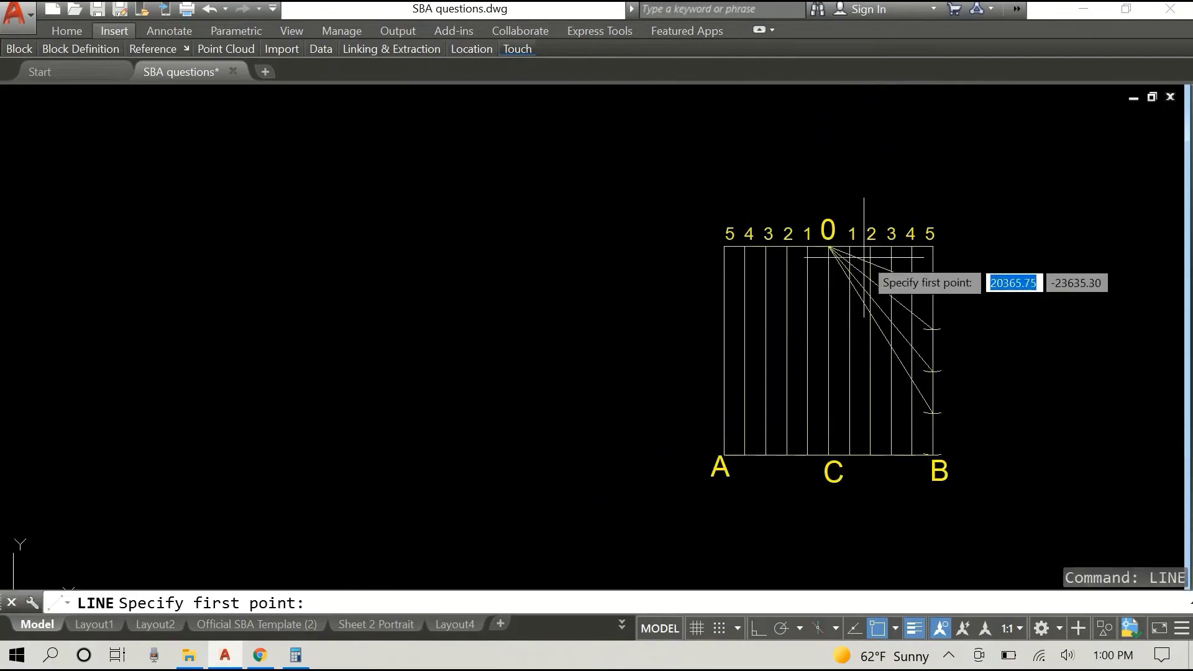
left_click(829, 247)
scroll(932, 454, "up", 6)
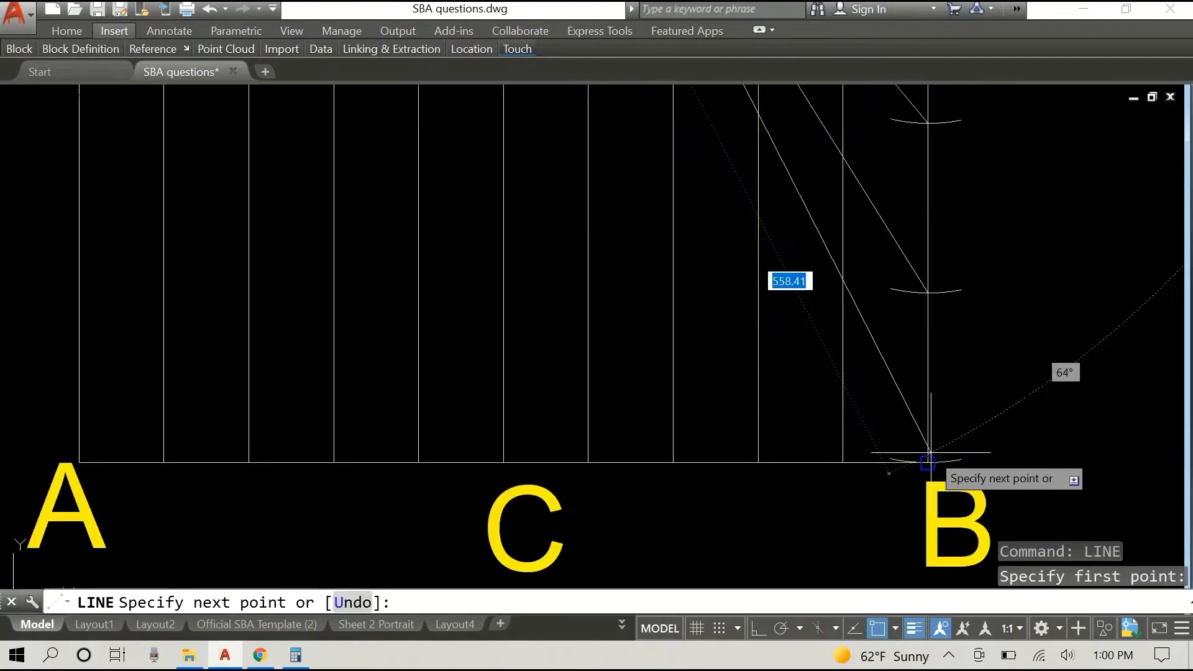
scroll(930, 452, "up", 6)
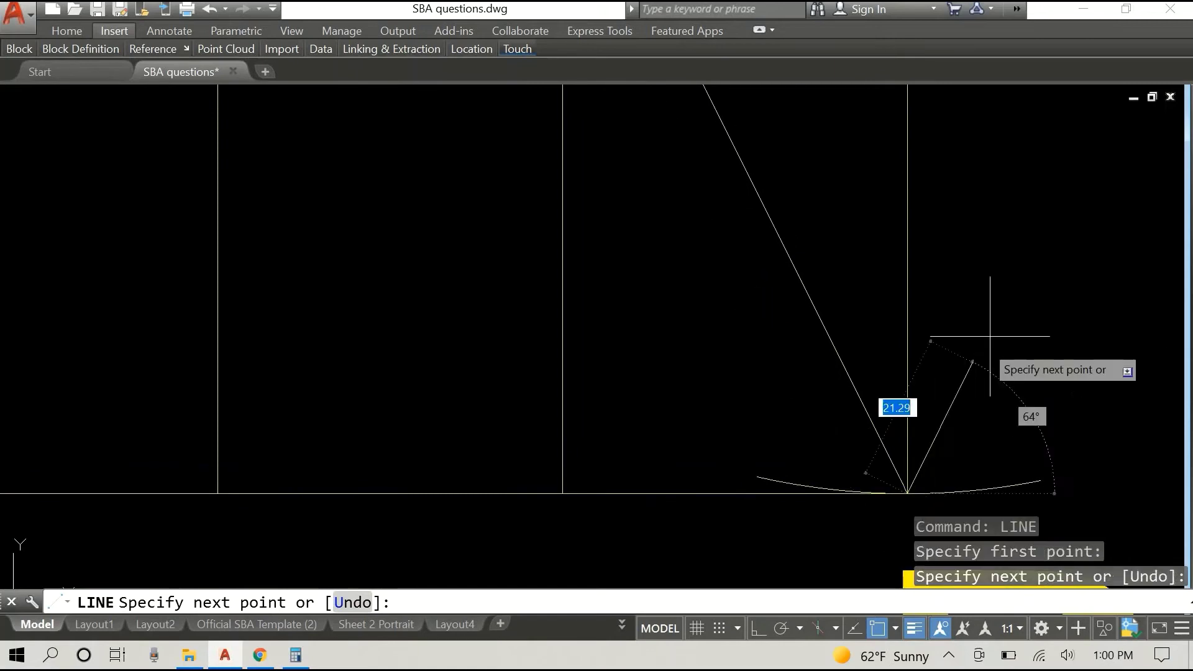
key("Escape")
Examine the radiating lines from point 0 and where they meet the arc marks on the square's right edge
scroll(1004, 266, "down", 3)
mouse_move(1012, 248)
middle_mouse_down()
mouse_move(852, 483)
mouse_move(824, 436)
middle_mouse_up()
scroll(874, 319, "down", 2)
scroll(857, 348, "down", 4)
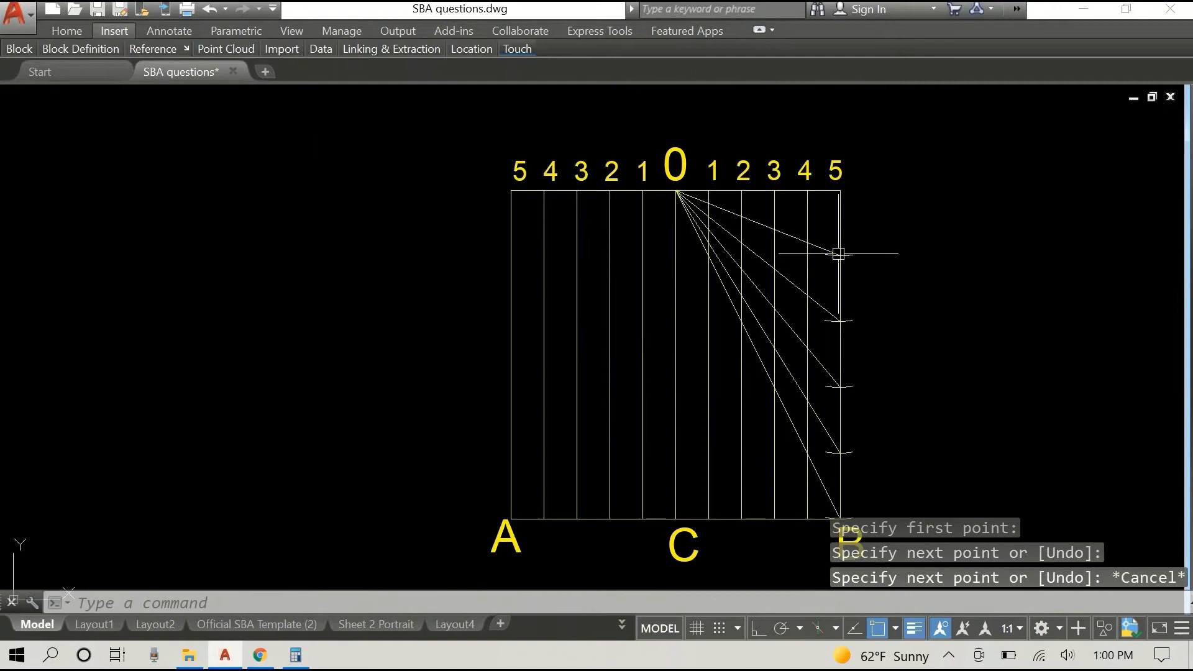
scroll(831, 330, "up", 10)
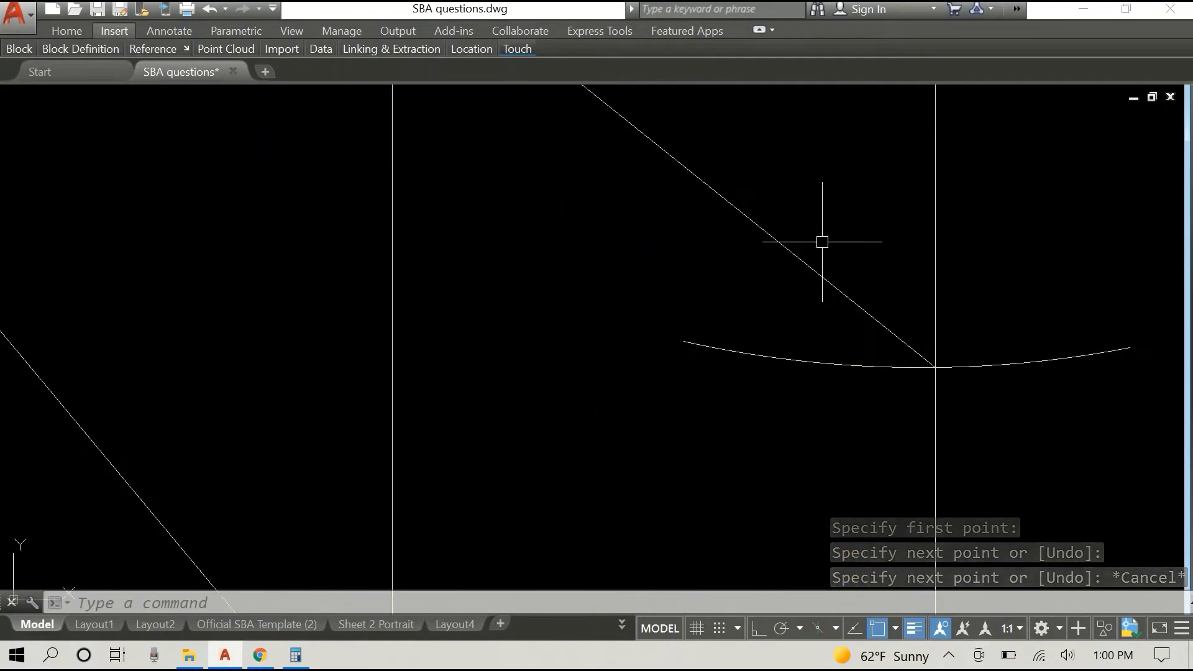
scroll(969, 359, "down", 5)
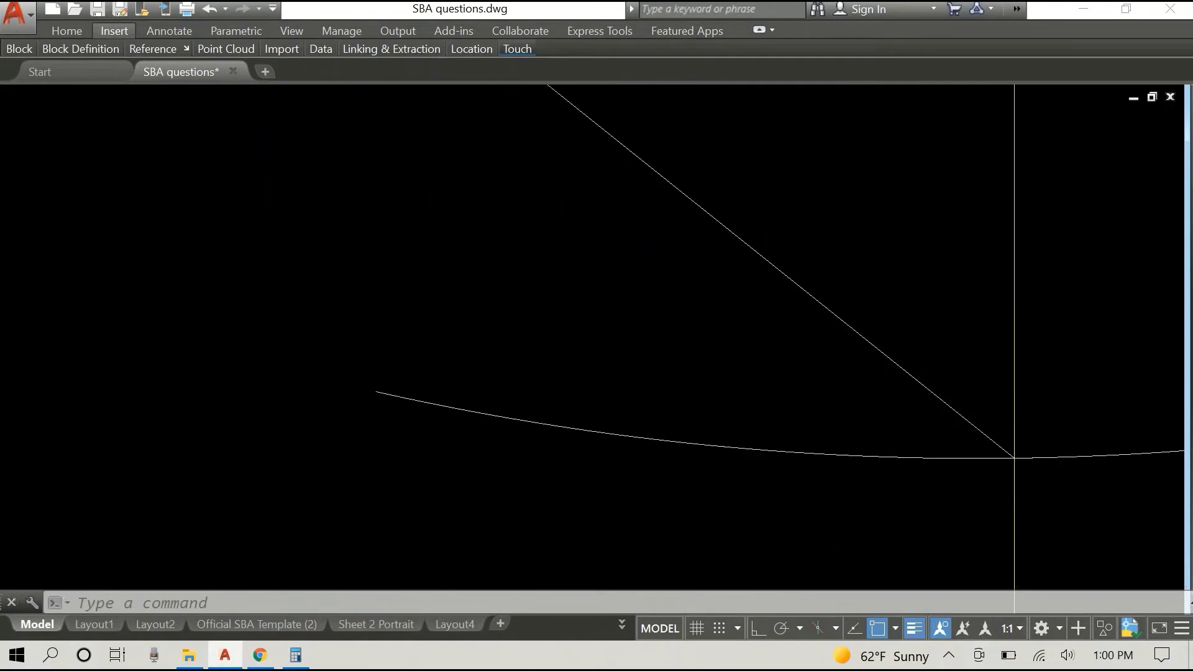
scroll(973, 361, "down", 6)
scroll(975, 349, "up", 4)
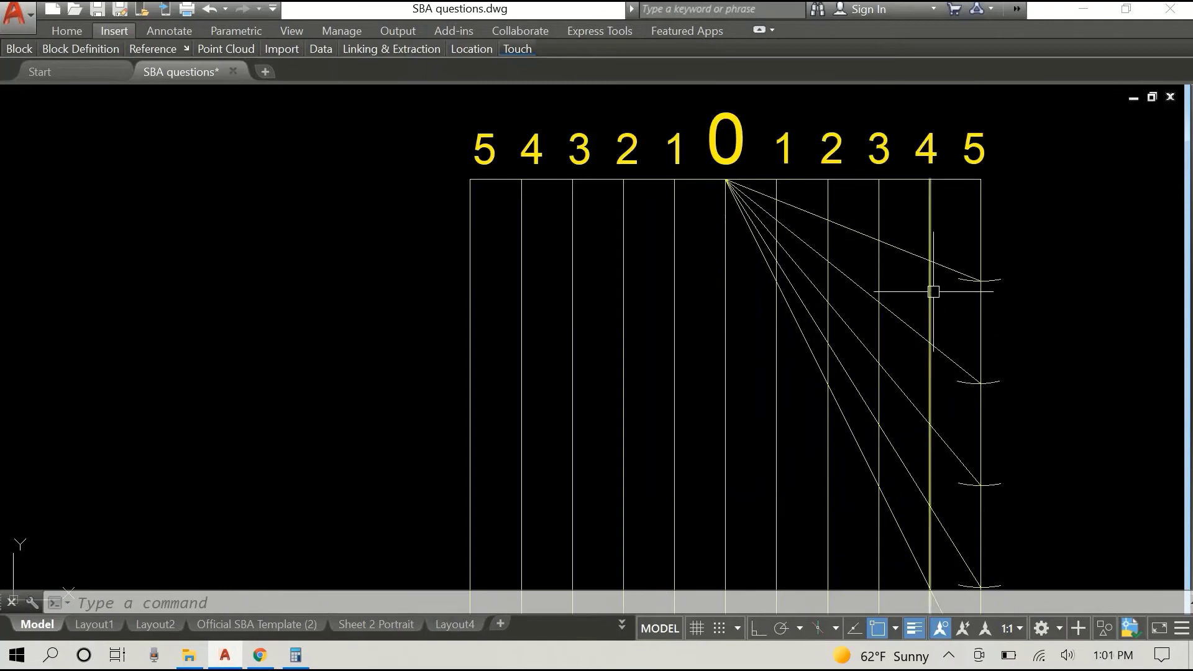
scroll(1024, 288, "down", 2)
middle_click_drag(1027, 295, 954, 257)
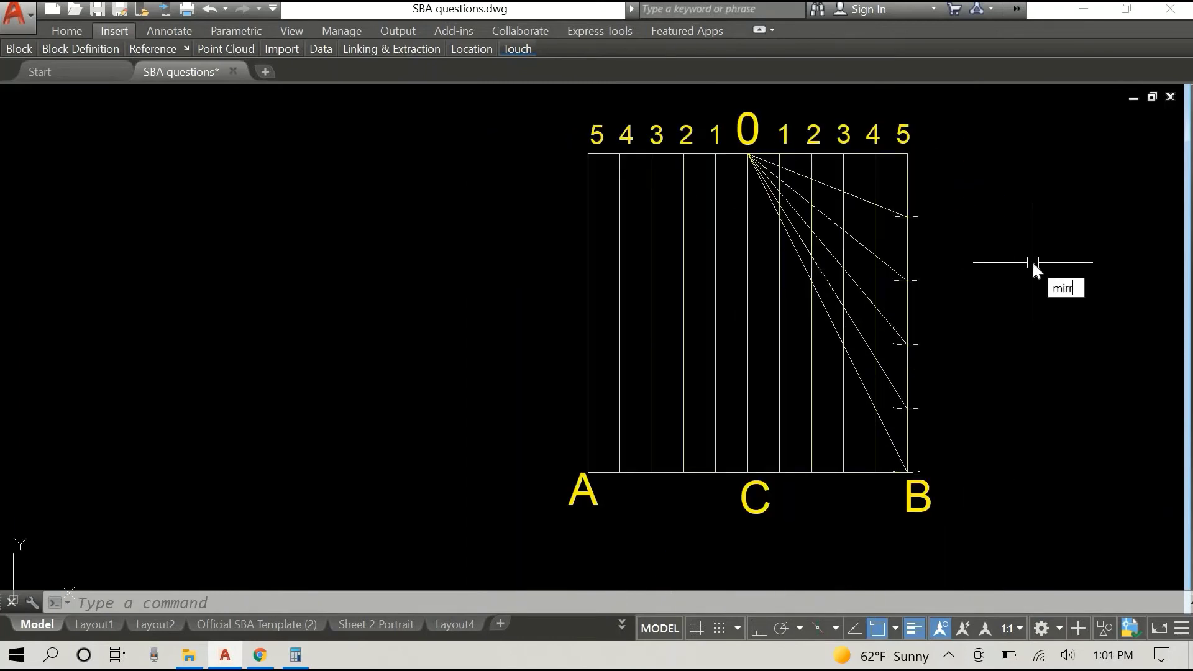
Mirror the five radiating lines about the vertical centre line from 0 to C, keeping the original lines
type("mi")
key("Return")
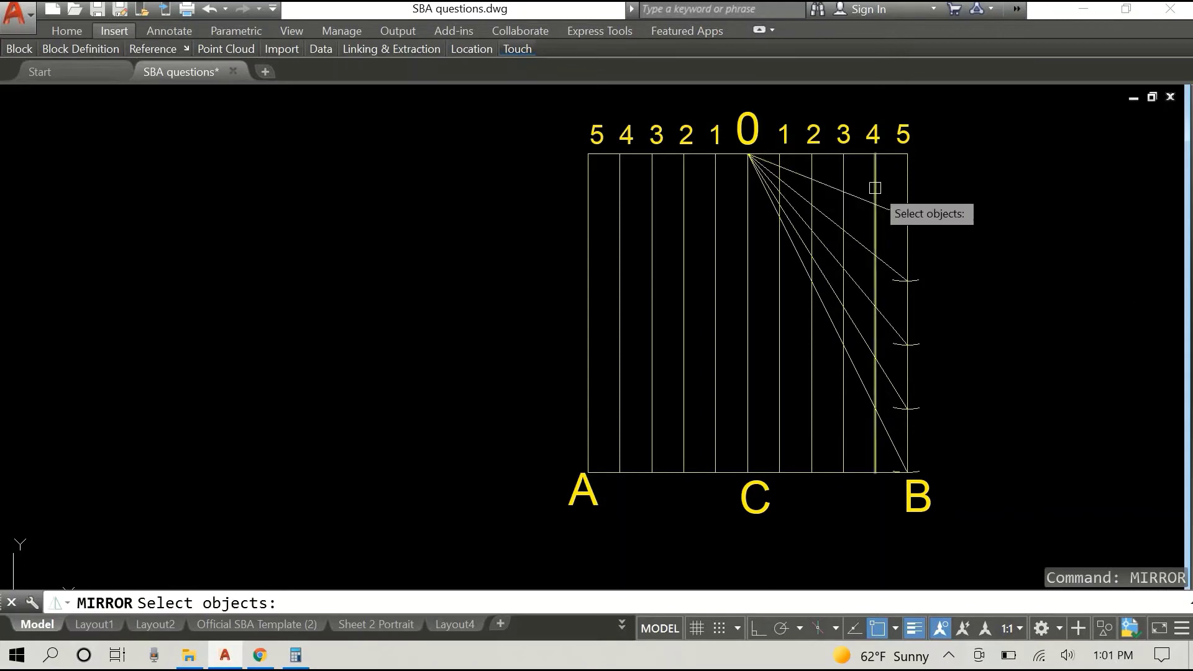
left_click(854, 197)
left_click(865, 255)
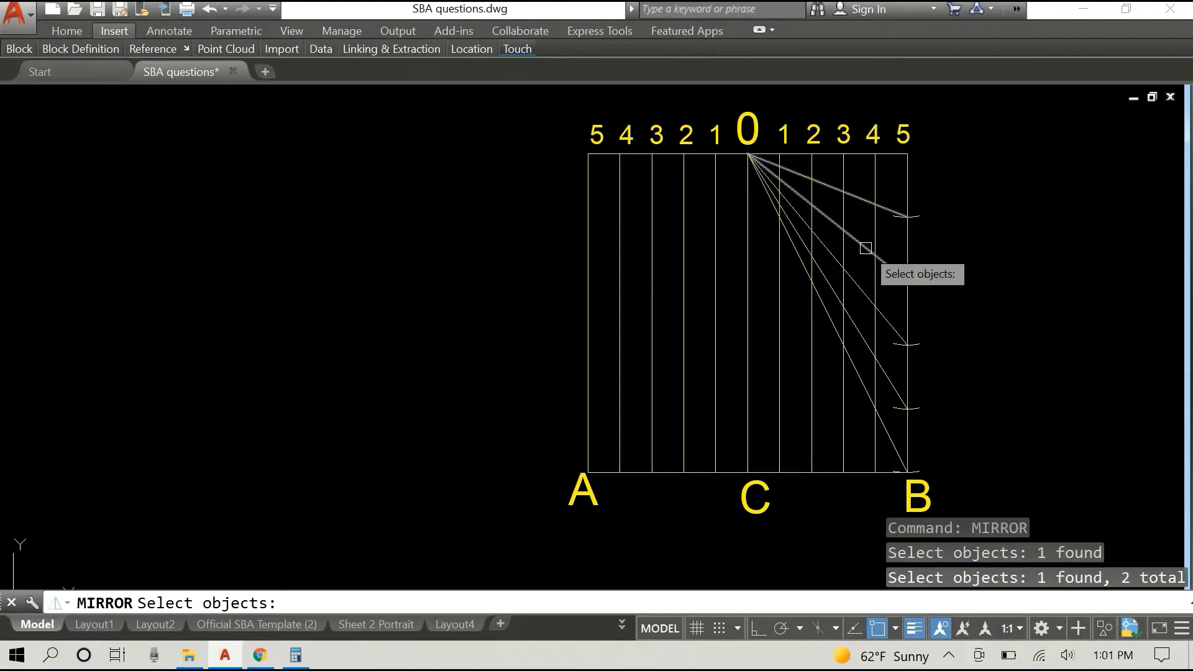
left_click(869, 316)
left_click(867, 349)
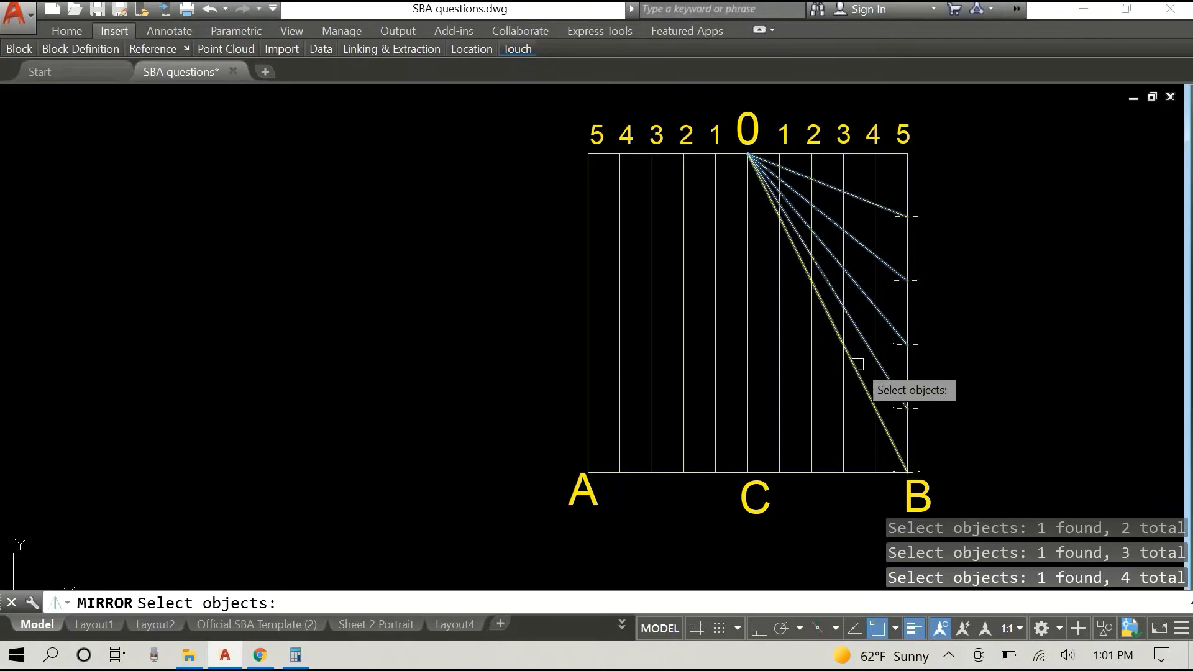
left_click(855, 371)
key("Return")
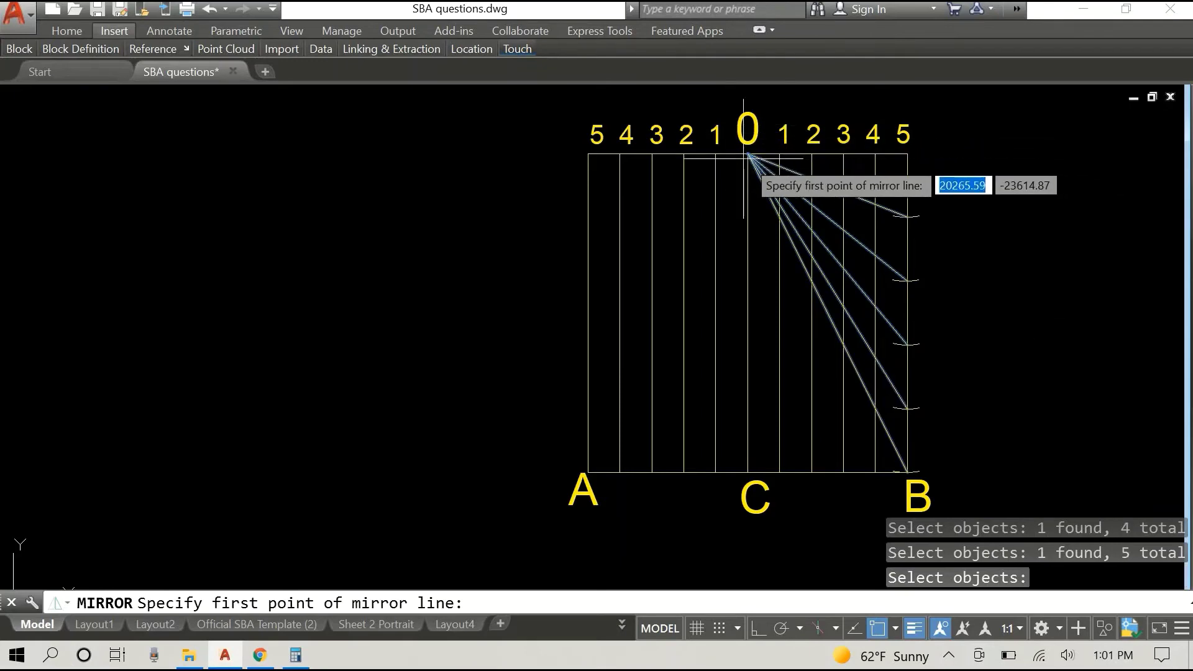
left_click(749, 155)
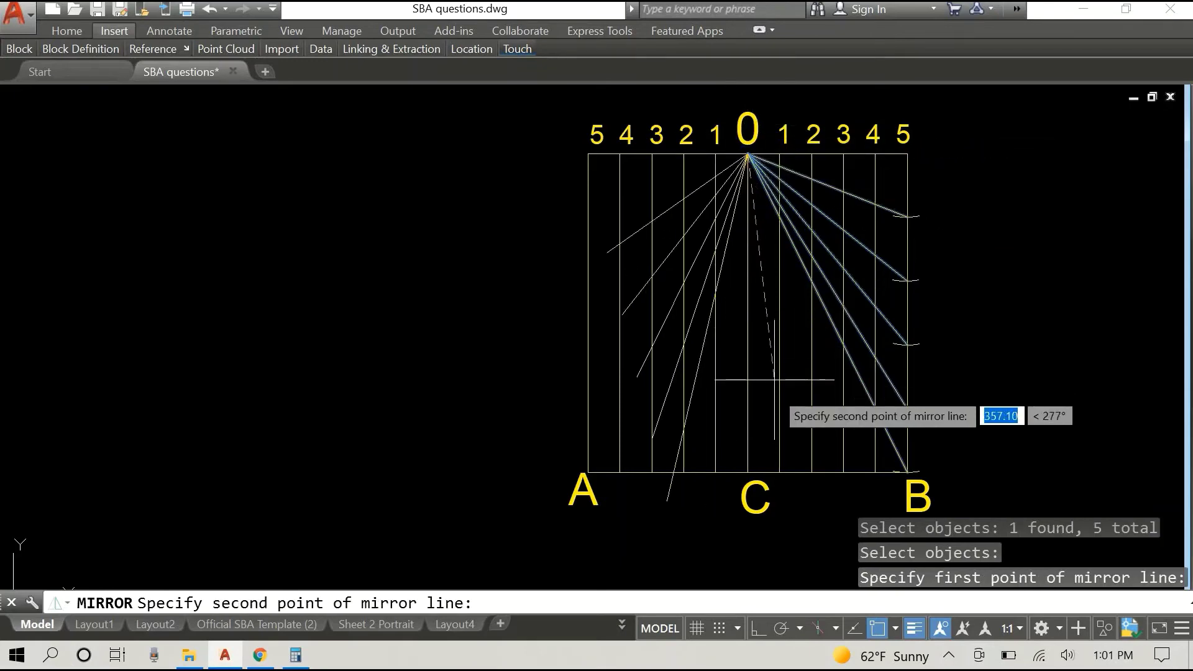
left_click(748, 472)
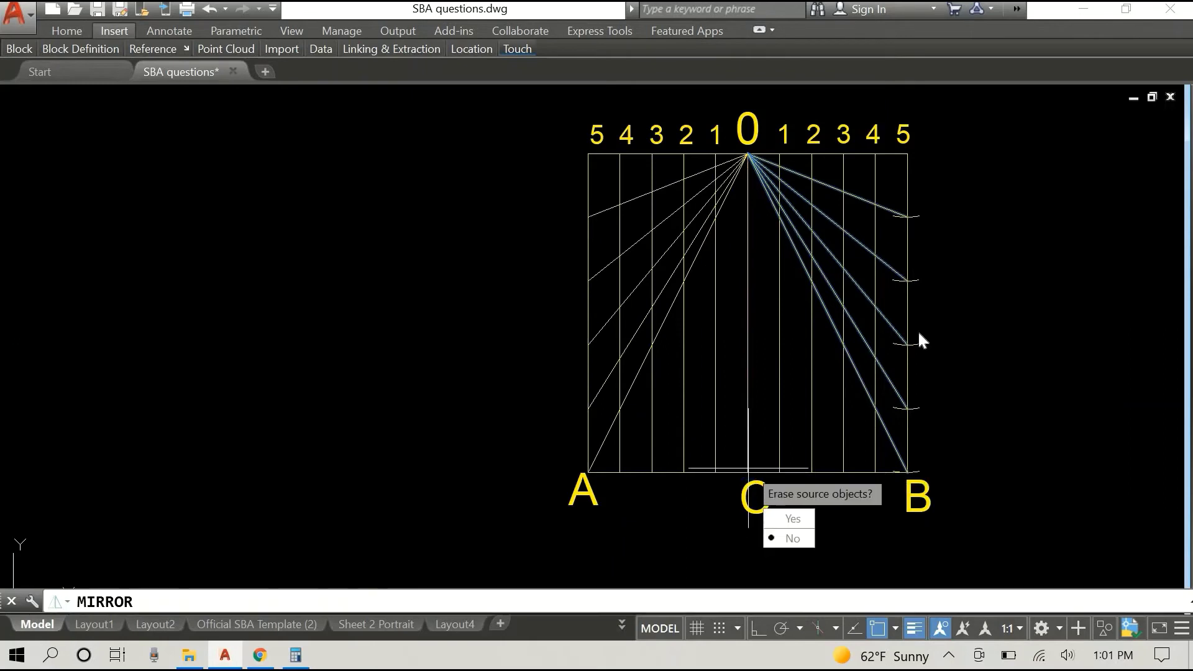
left_click(798, 537)
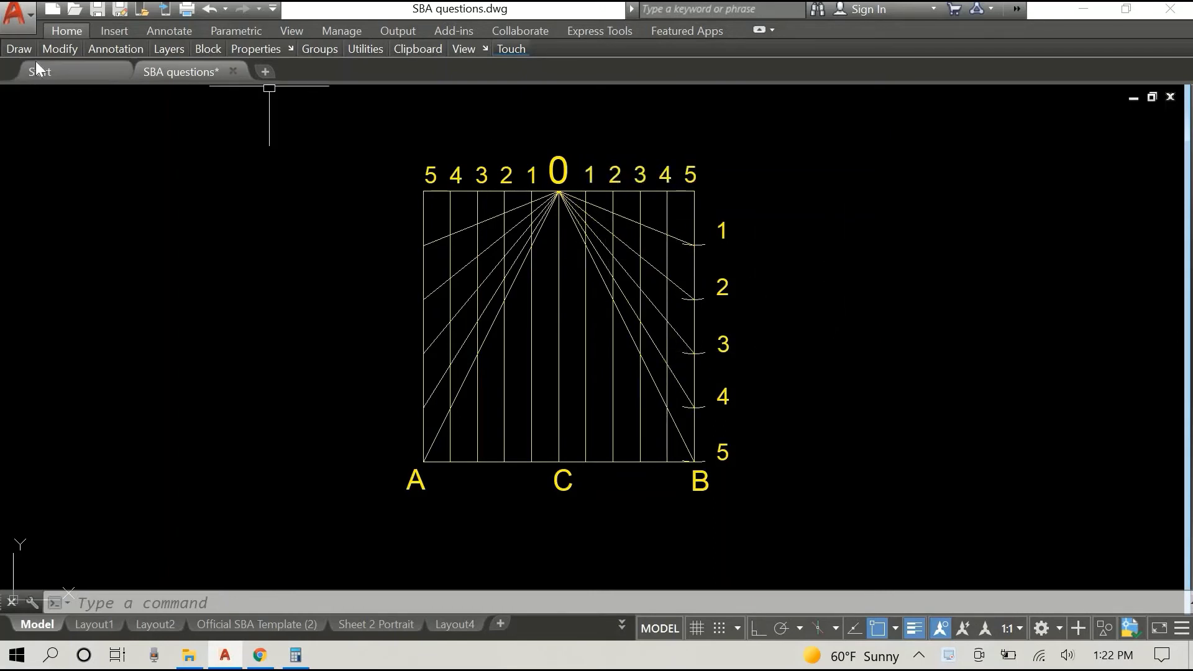
Start a fit-point spline at corner B and run it through the intersections of like-numbered verticals and radiating lines, 4 to 1, up to point 0
mouse_move(23, 53)
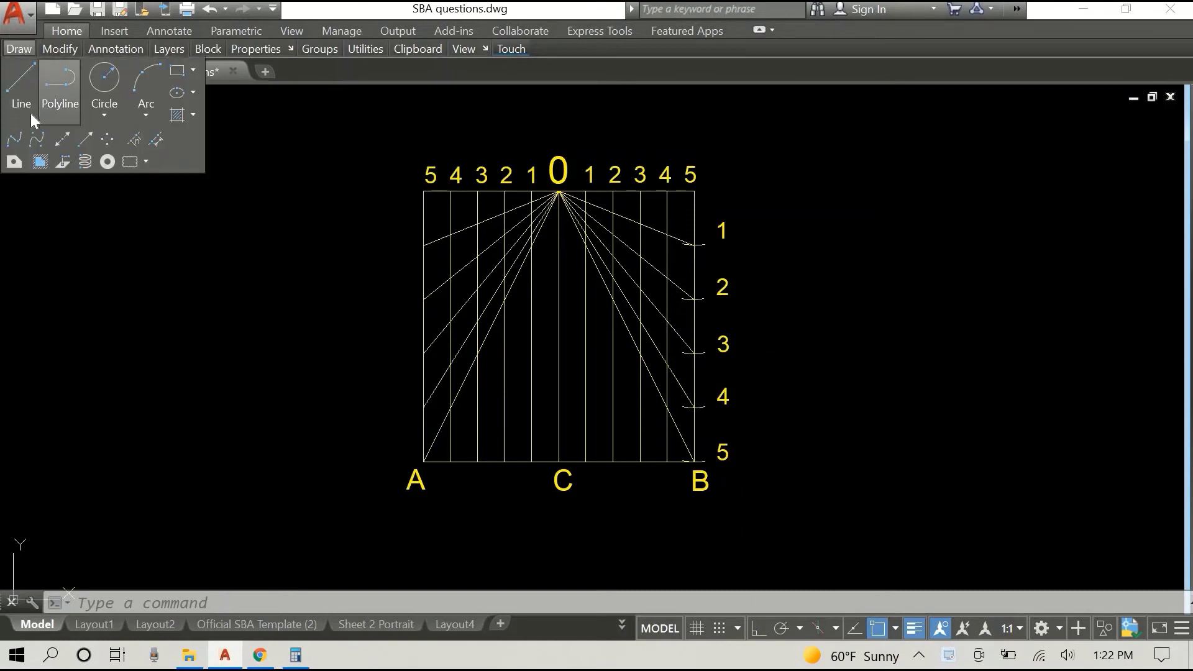
left_click(10, 142)
scroll(690, 461, "up", 2)
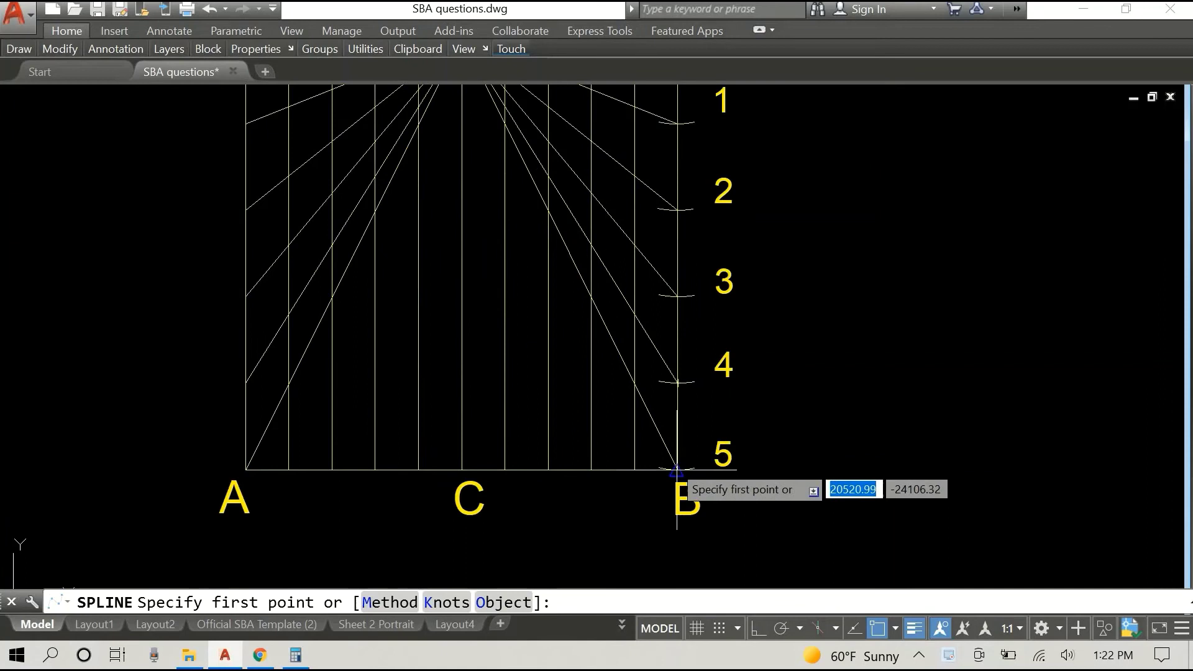
left_click(677, 469)
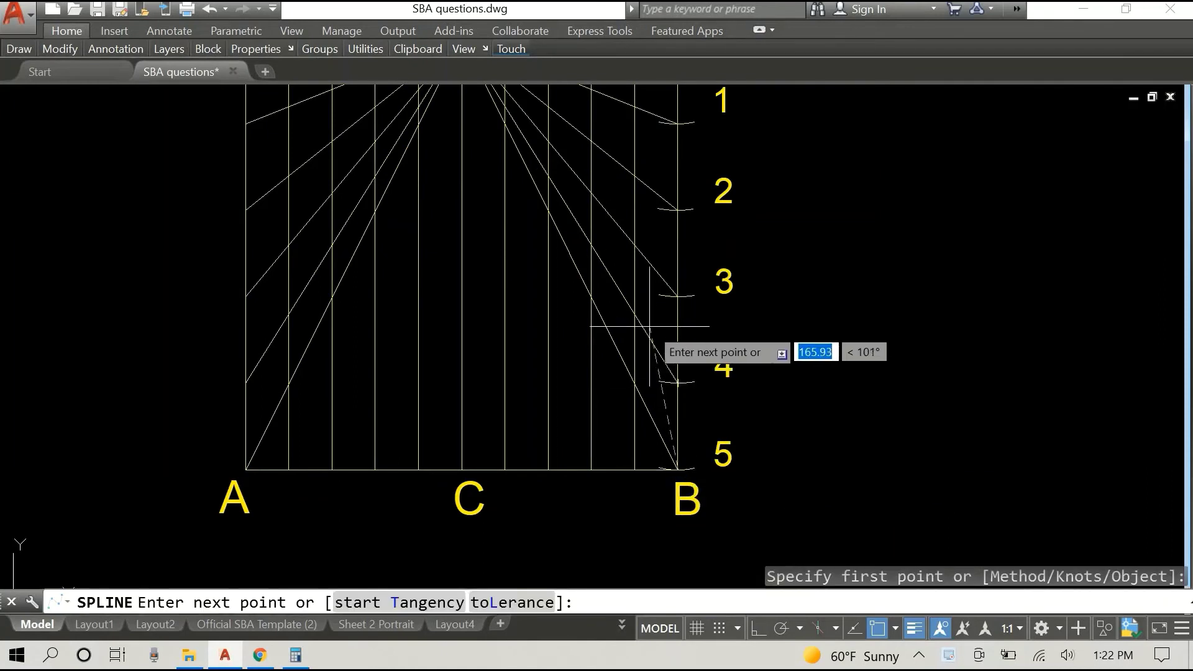
left_click(635, 315)
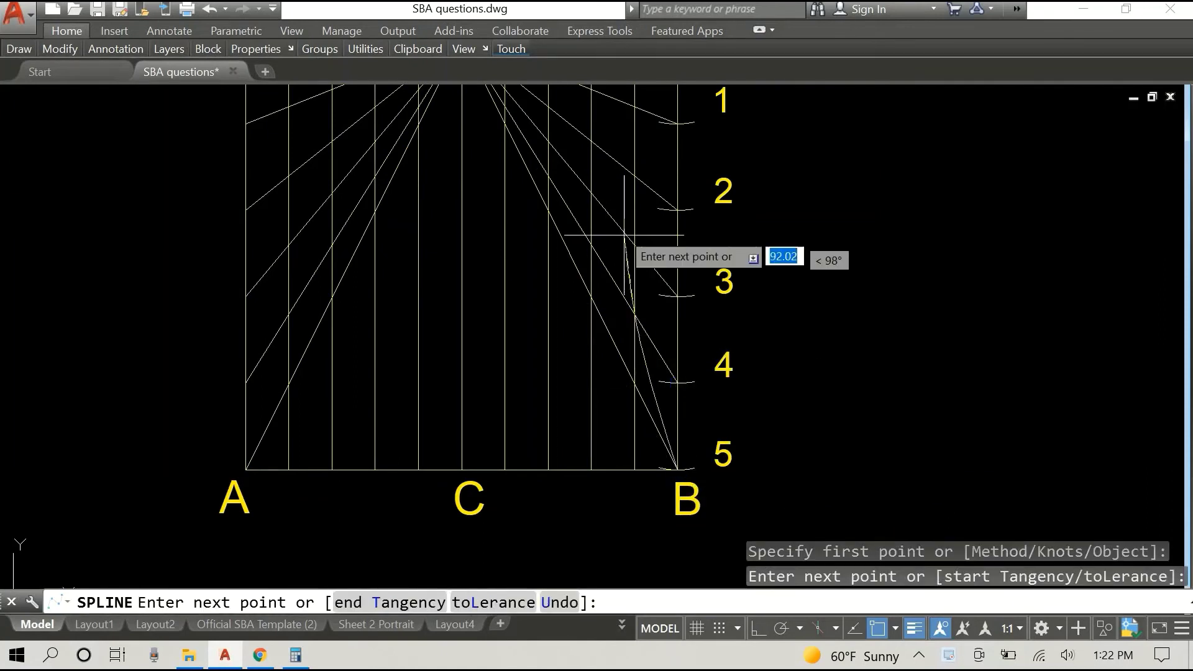
left_click(586, 192)
middle_click_drag(583, 171, 610, 309)
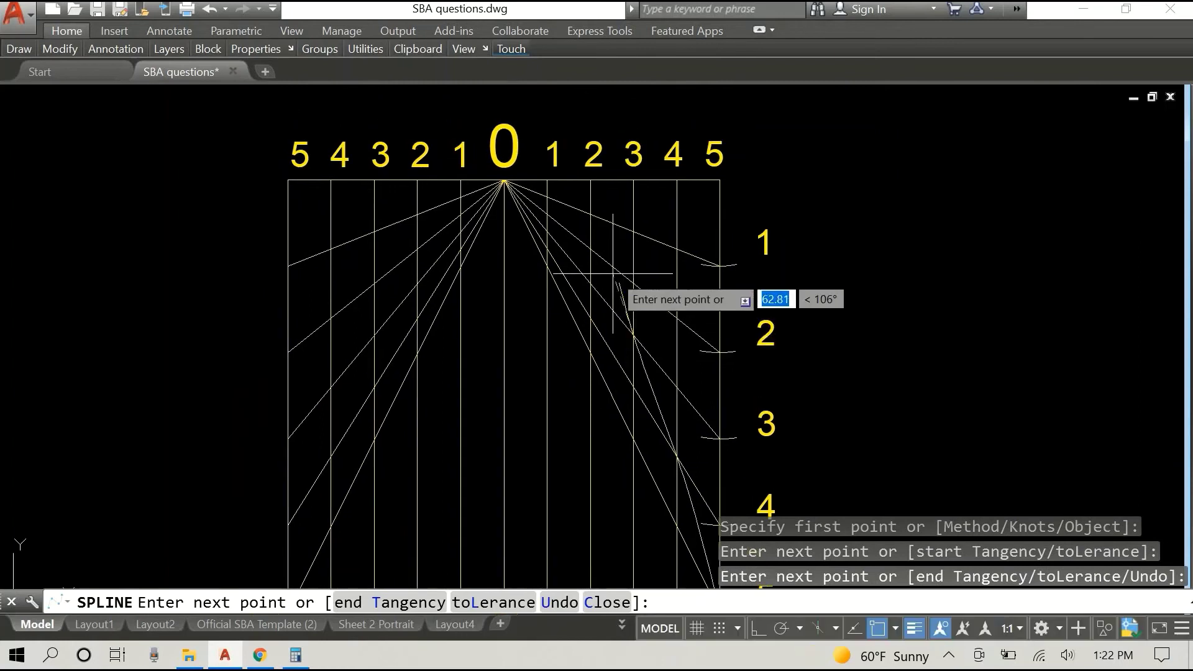
left_click(590, 249)
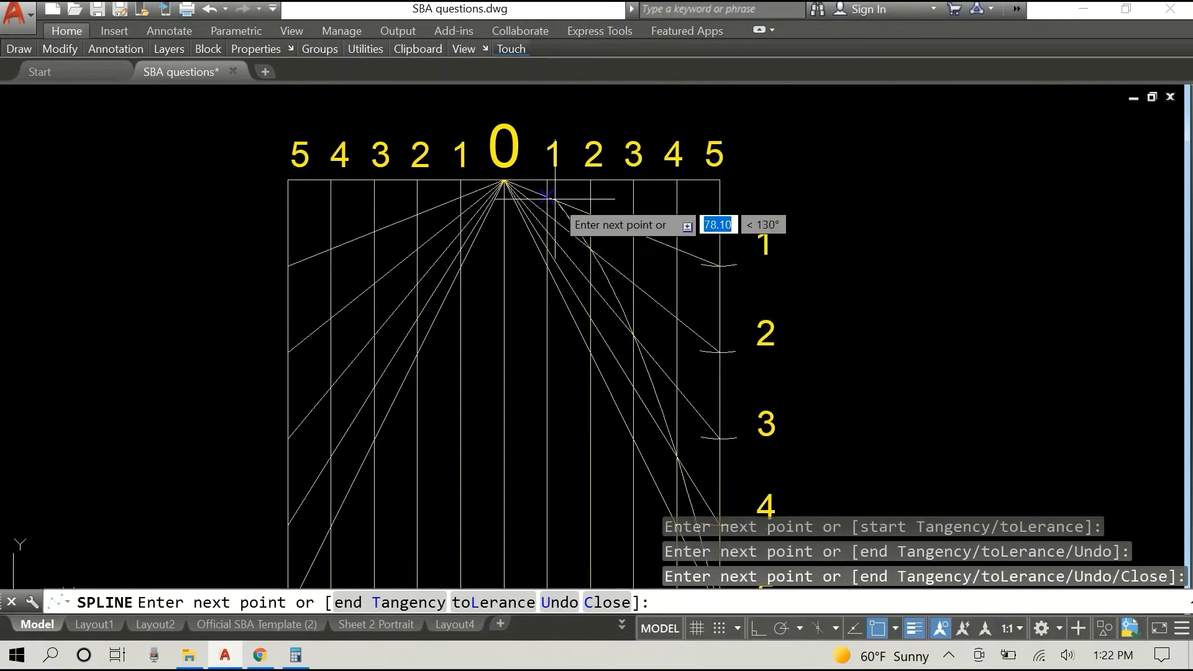
left_click(546, 196)
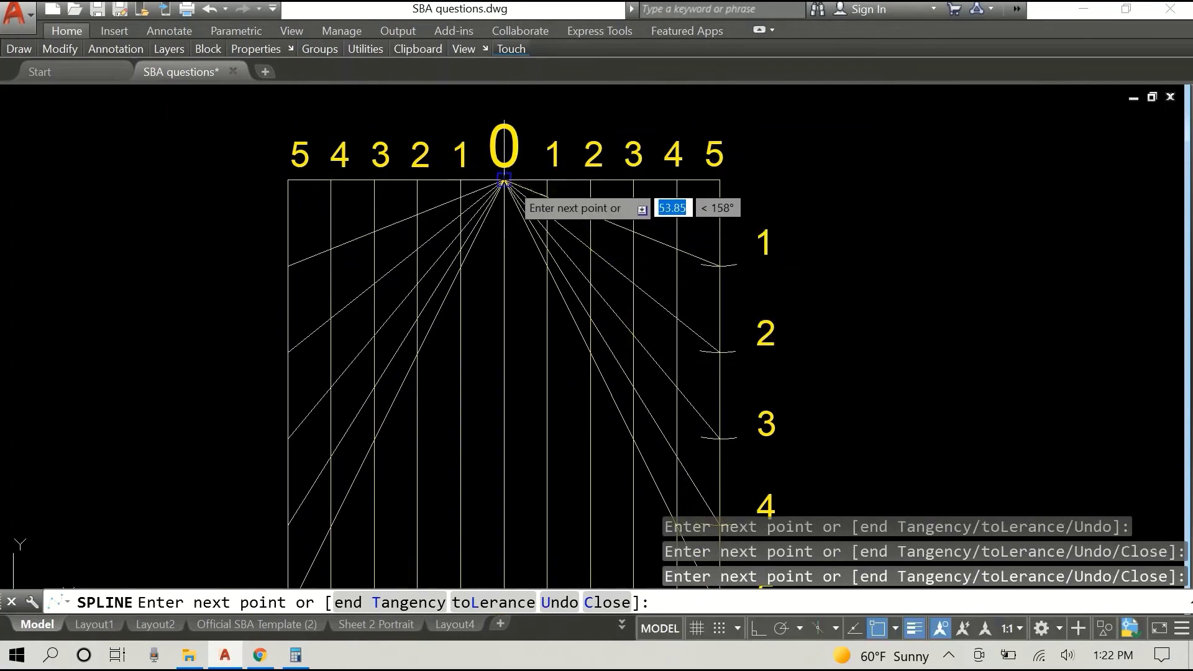
left_click(504, 181)
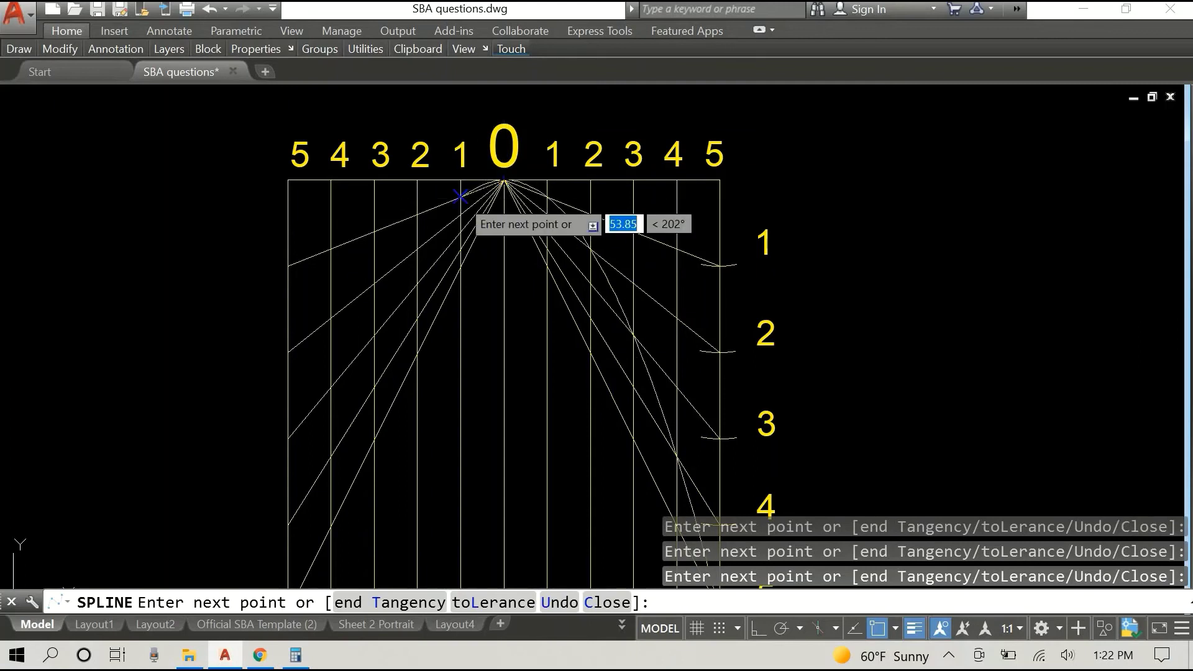
Continue the spline from point 0 through the mirrored intersections on verticals 1 to 4 and finish it at corner A
left_click(467, 201)
left_click(416, 249)
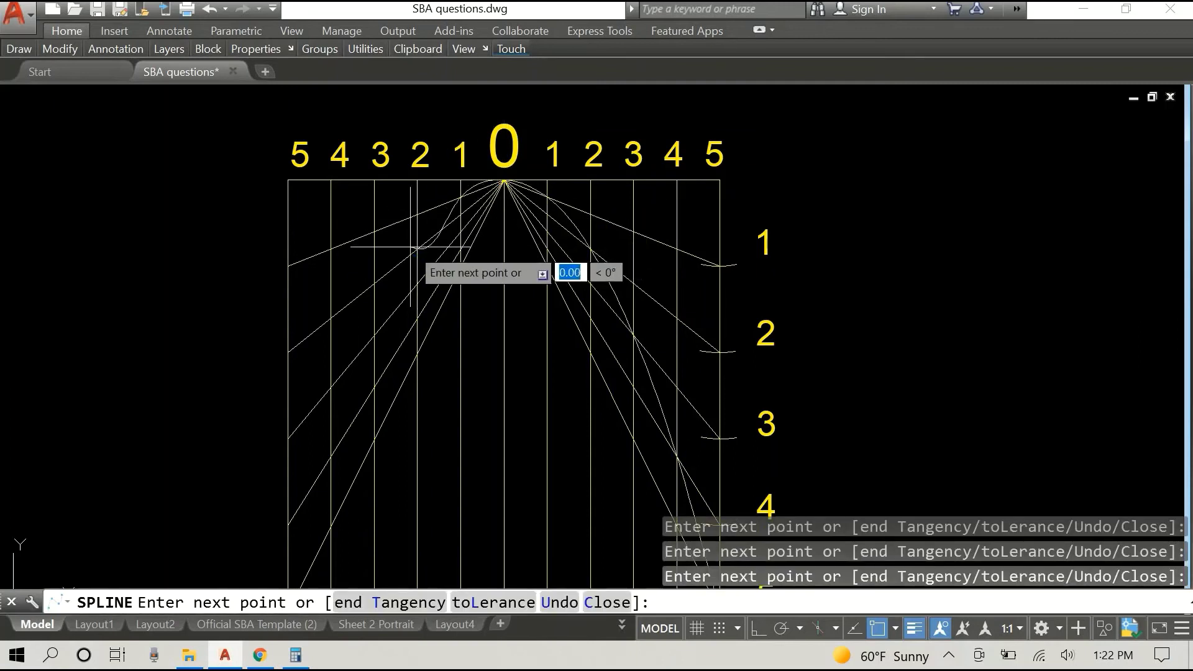
left_click(374, 335)
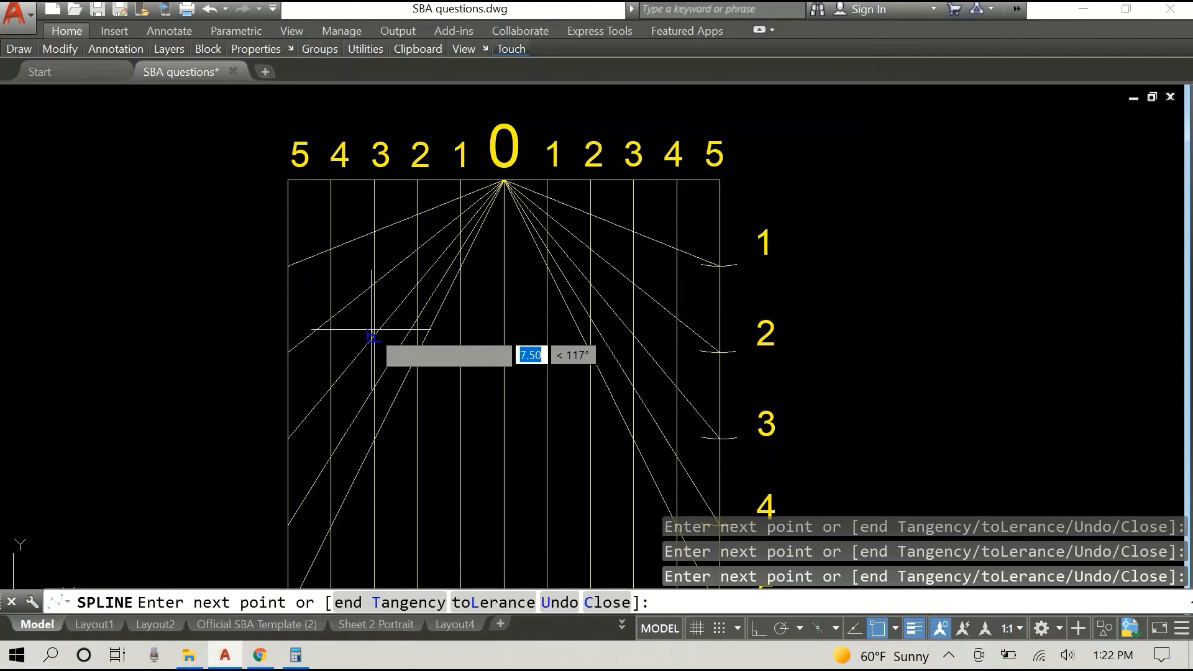
left_click(330, 456)
middle_click_drag(446, 271, 464, 245)
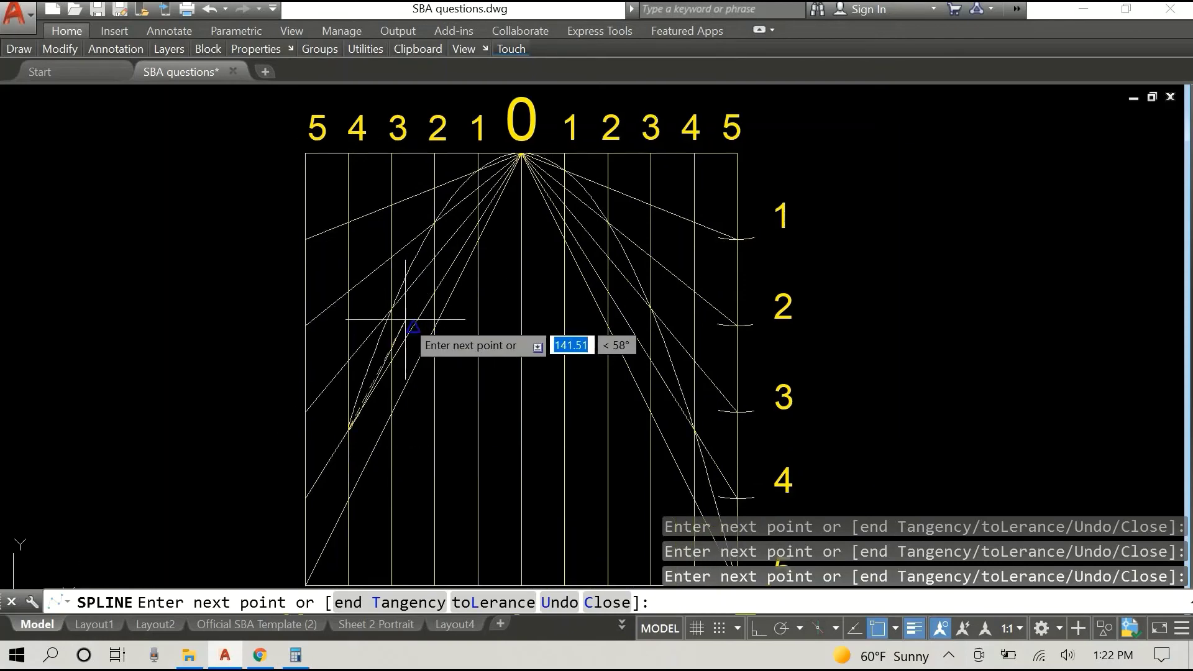
middle_click_drag(405, 320, 500, 164)
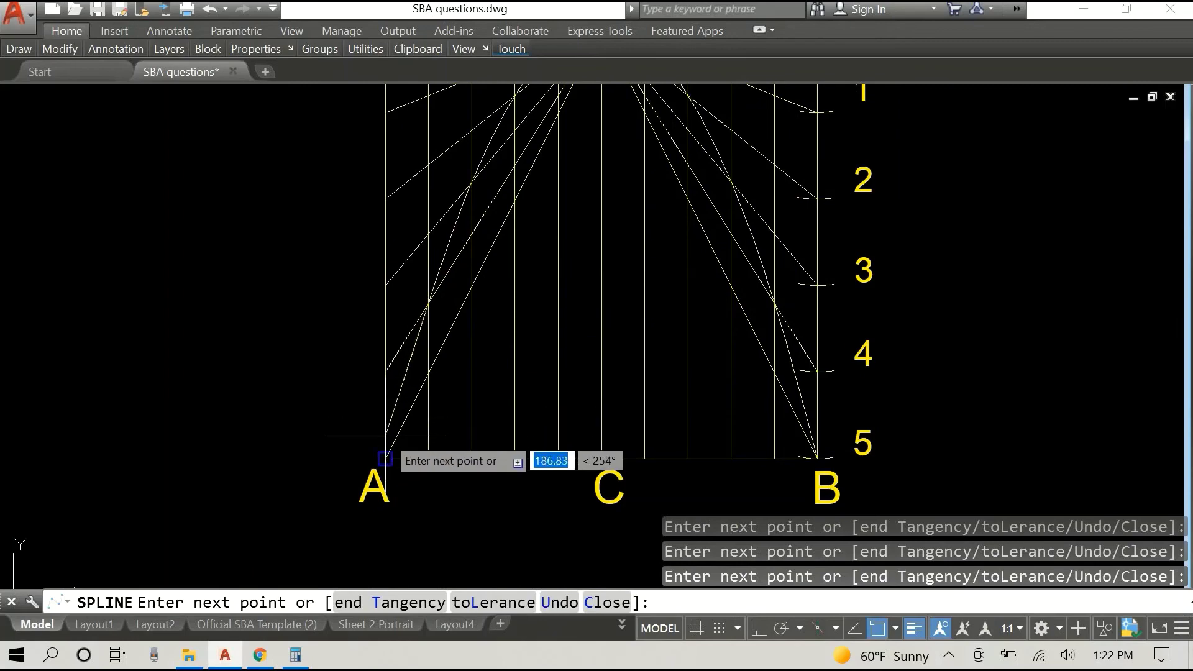
right_click(286, 351)
left_click(366, 349)
Move the finished parabola spline to the outline layer and clear the selection
scroll(988, 278, "down", 2)
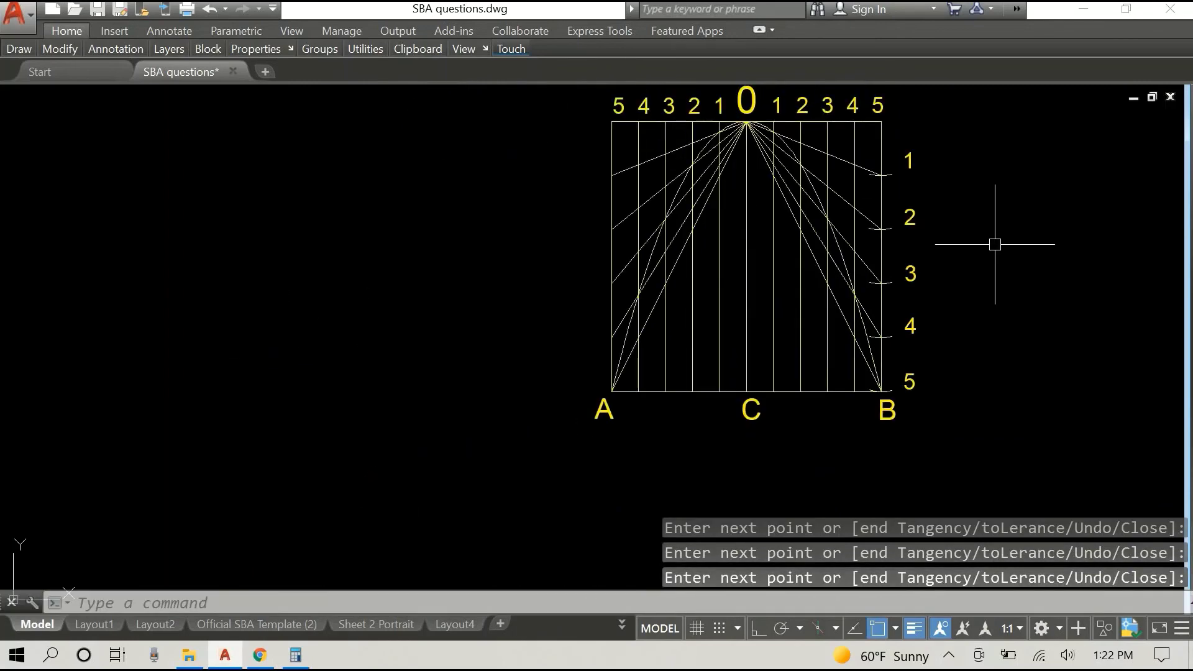
middle_click_drag(994, 244, 847, 308)
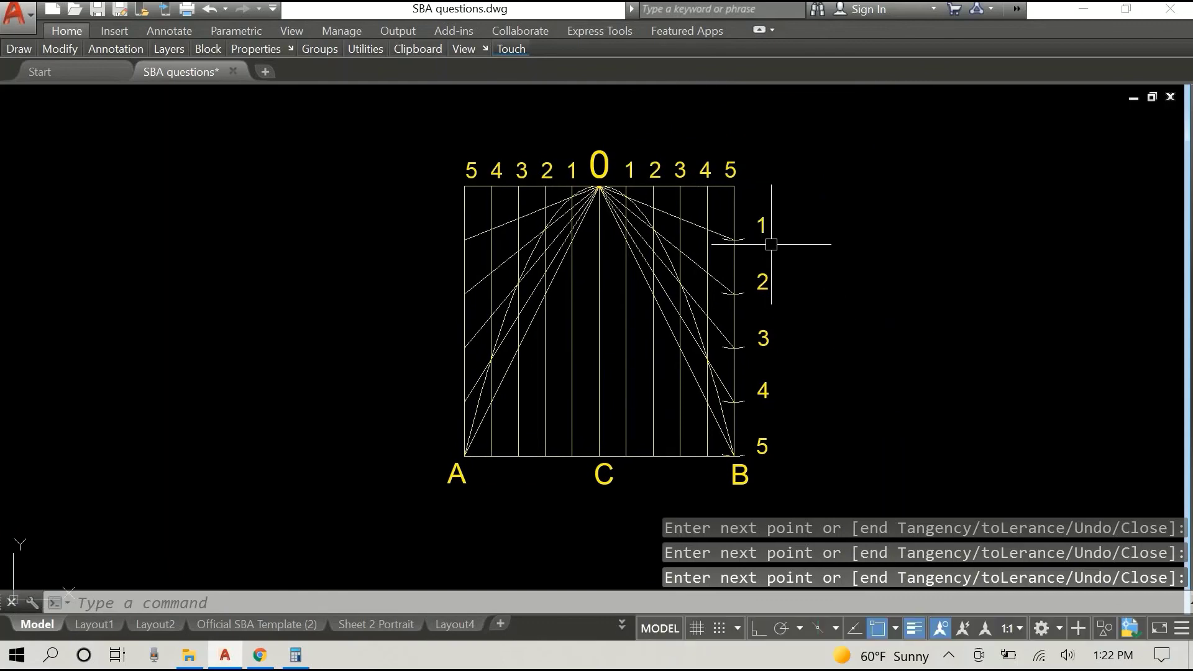
left_click(664, 252)
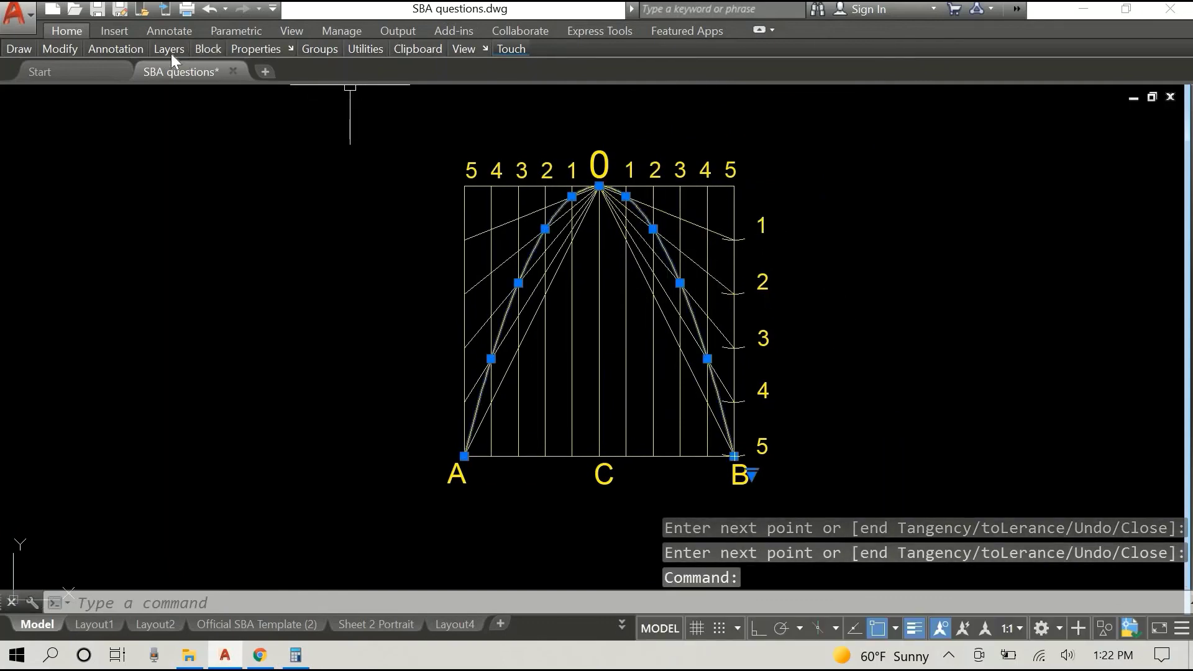
mouse_move(170, 53)
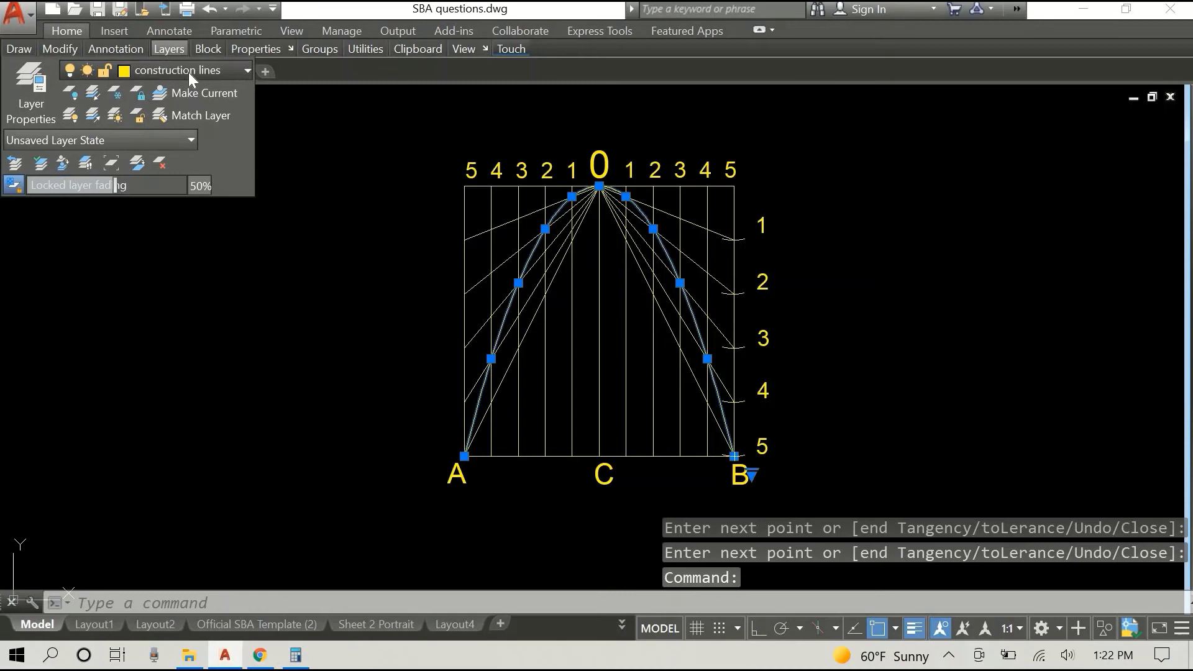
left_click(188, 72)
left_click(176, 450)
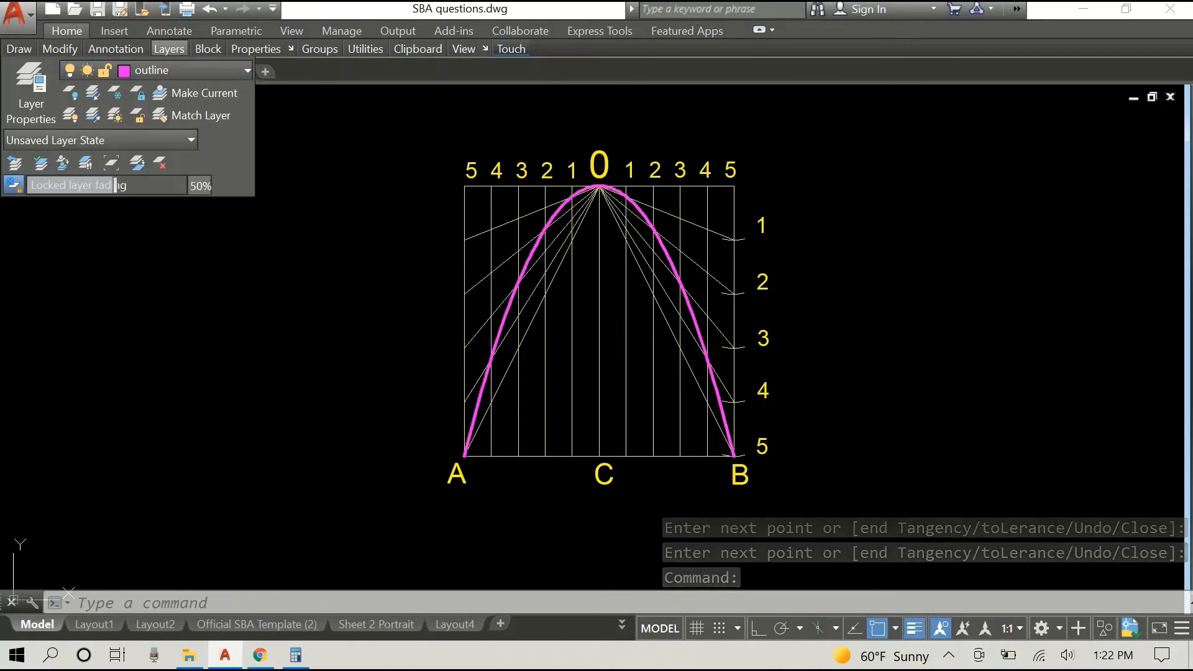
key("Escape")
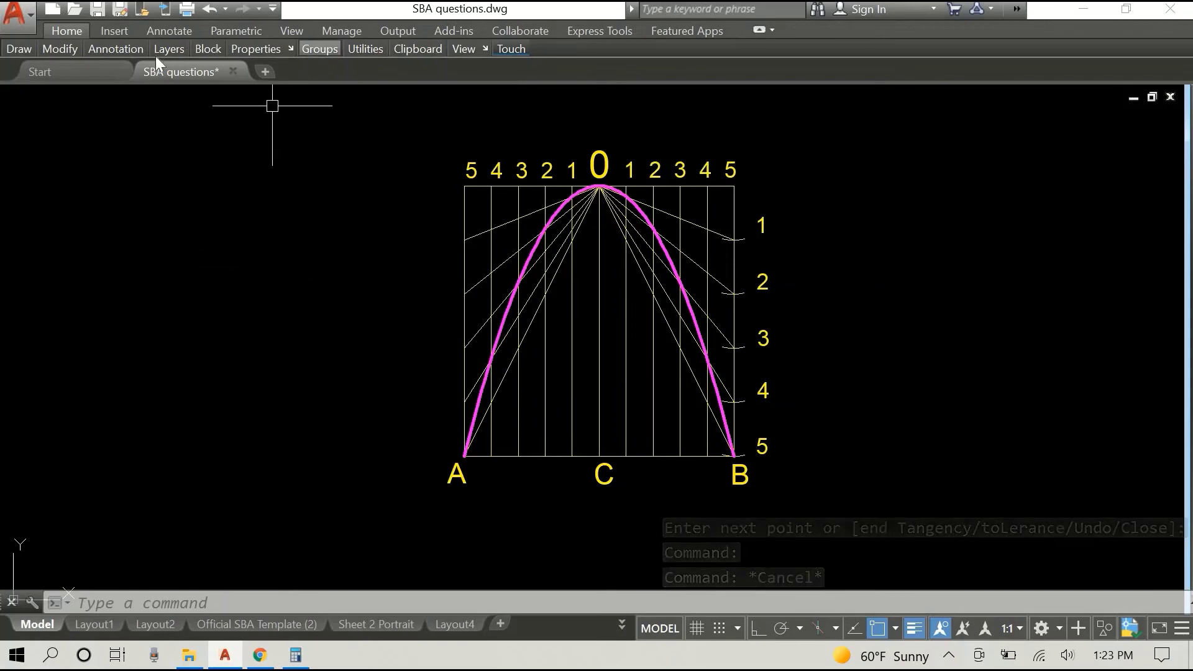
Turn off the "construction lines" layer to isolate the parabola
mouse_move(179, 45)
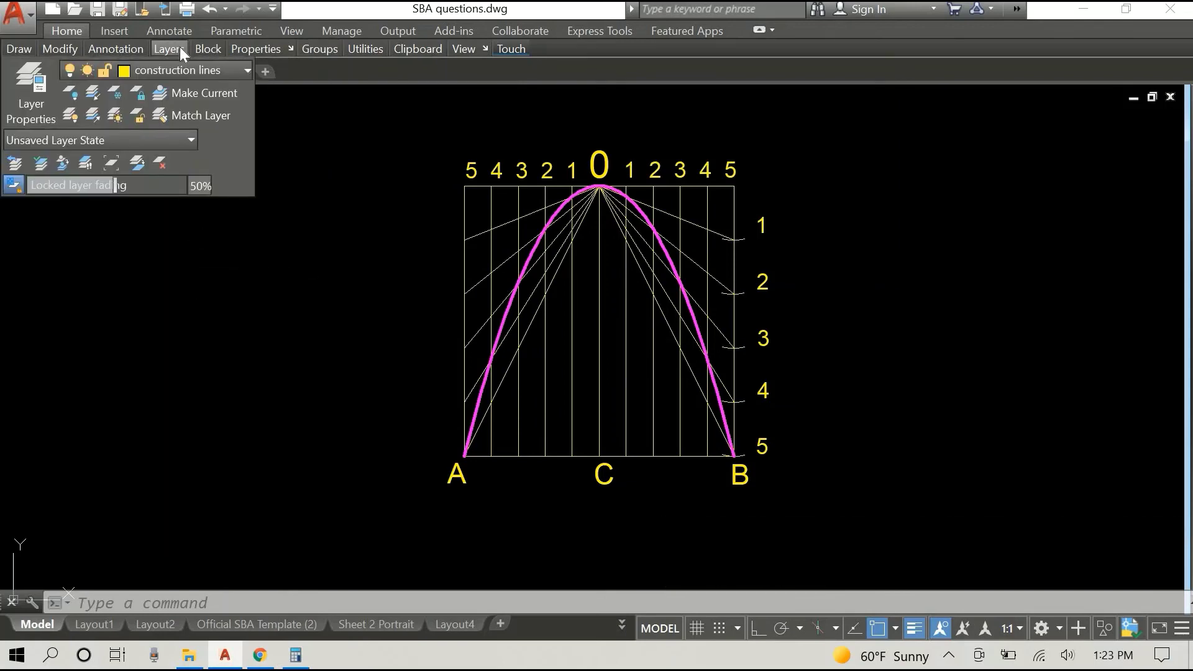
left_click(163, 71)
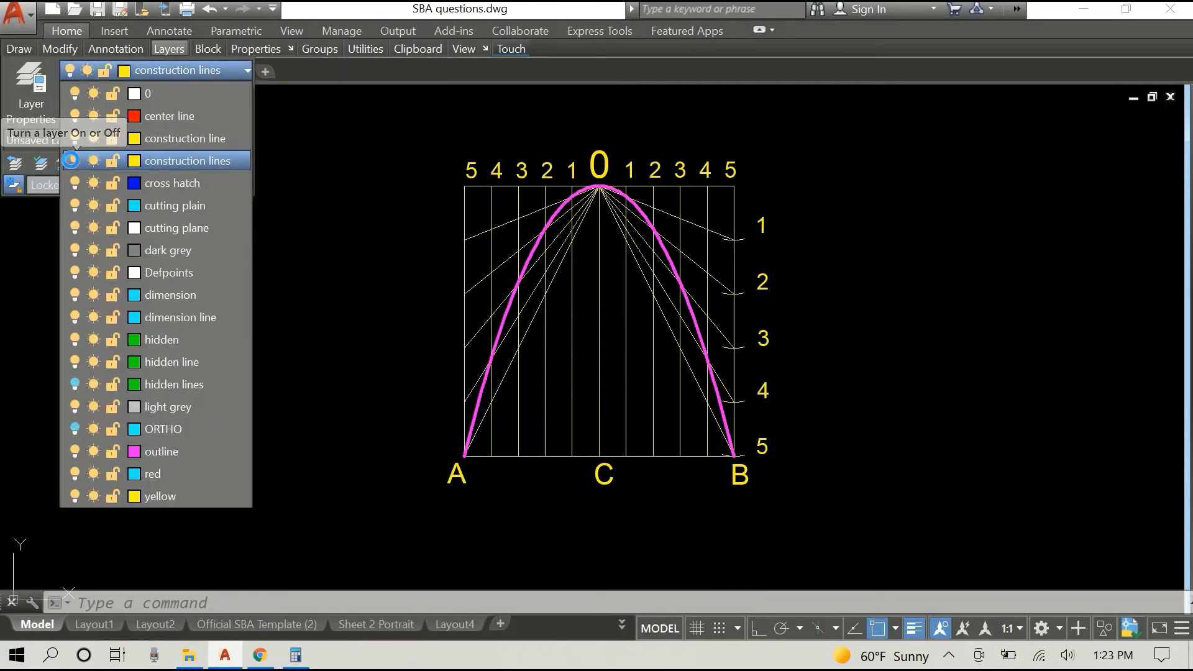
left_click(74, 161)
left_click(407, 315)
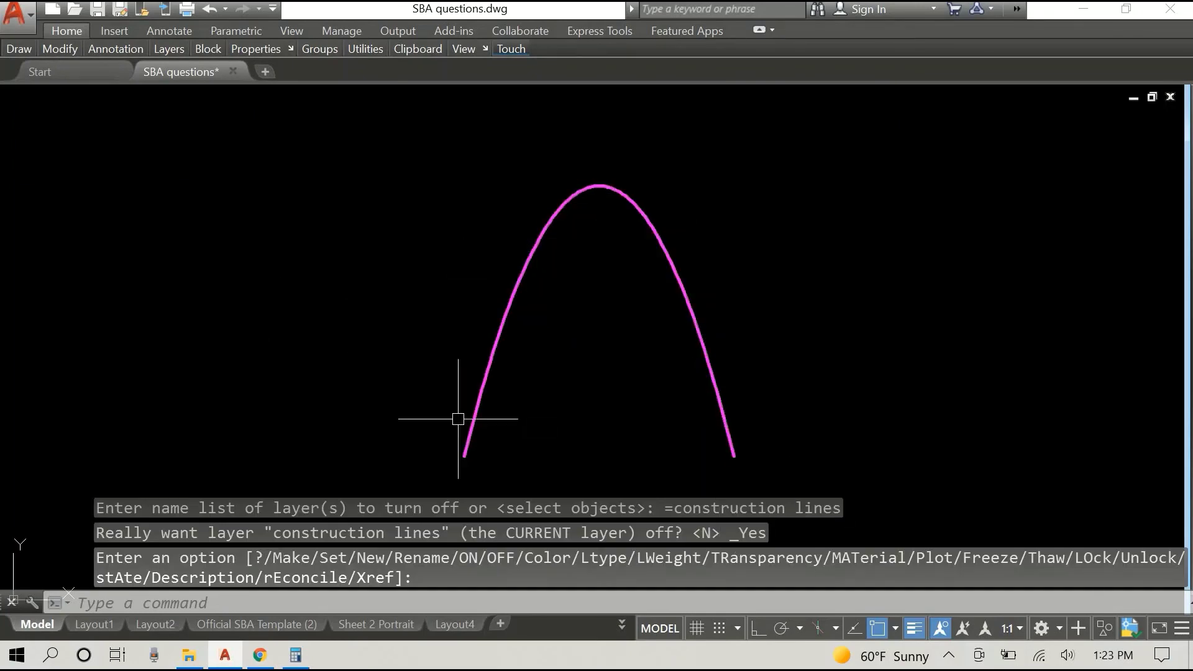
Turn the "construction lines" layer back on
mouse_move(166, 50)
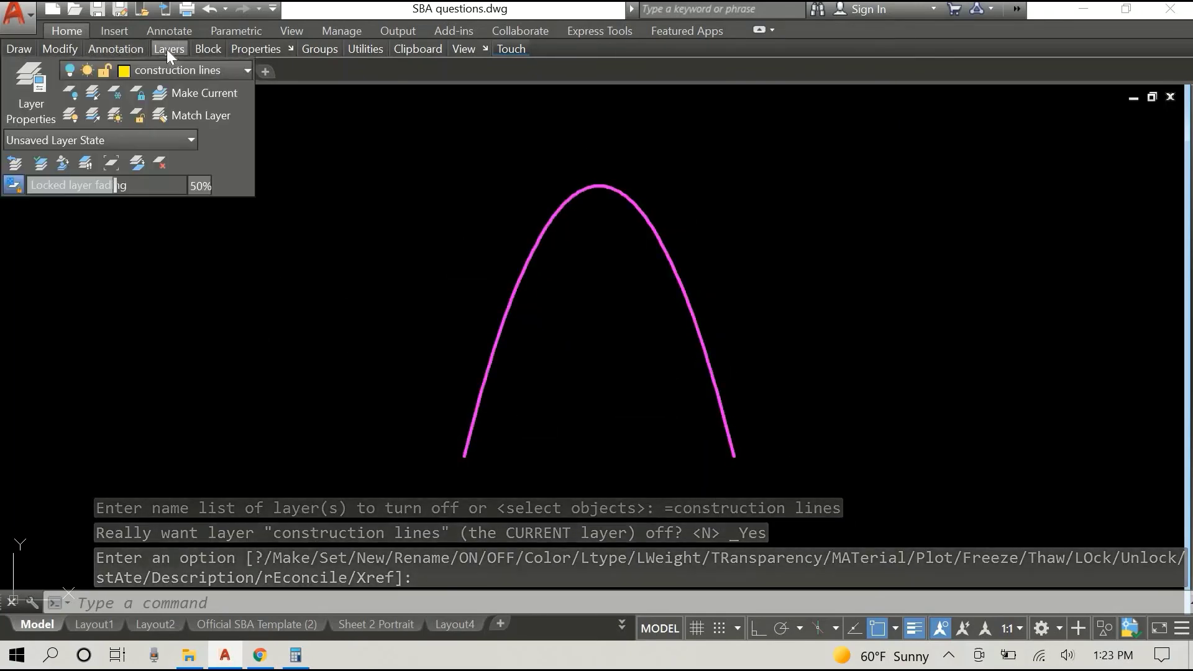
left_click(156, 71)
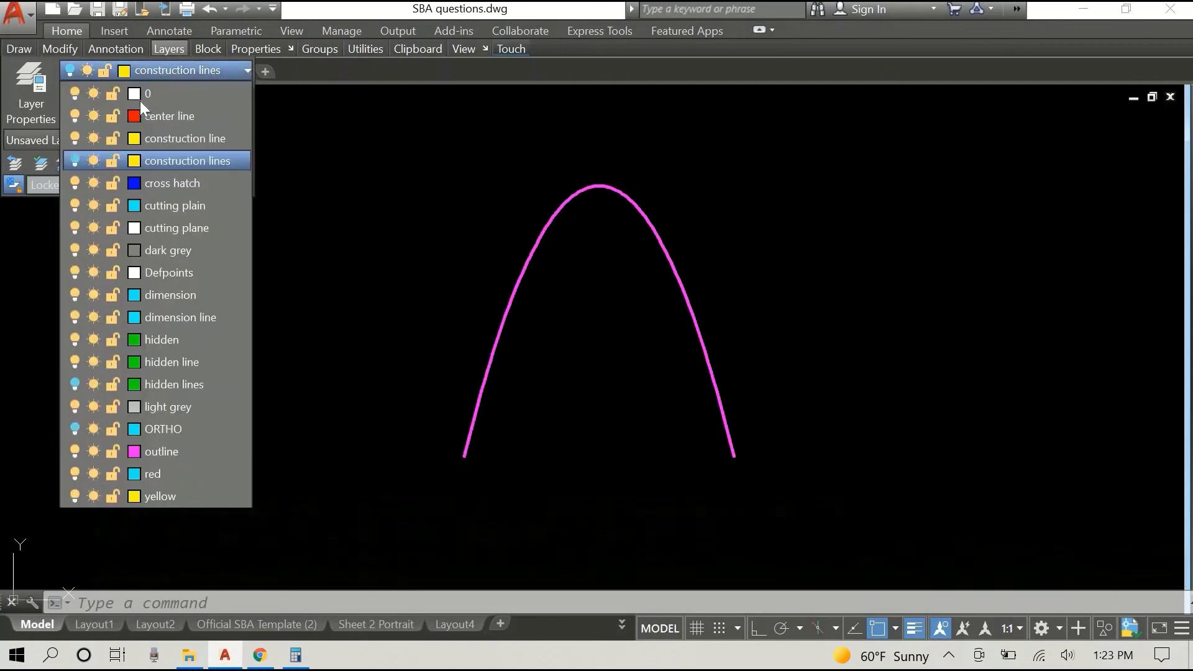
left_click(74, 162)
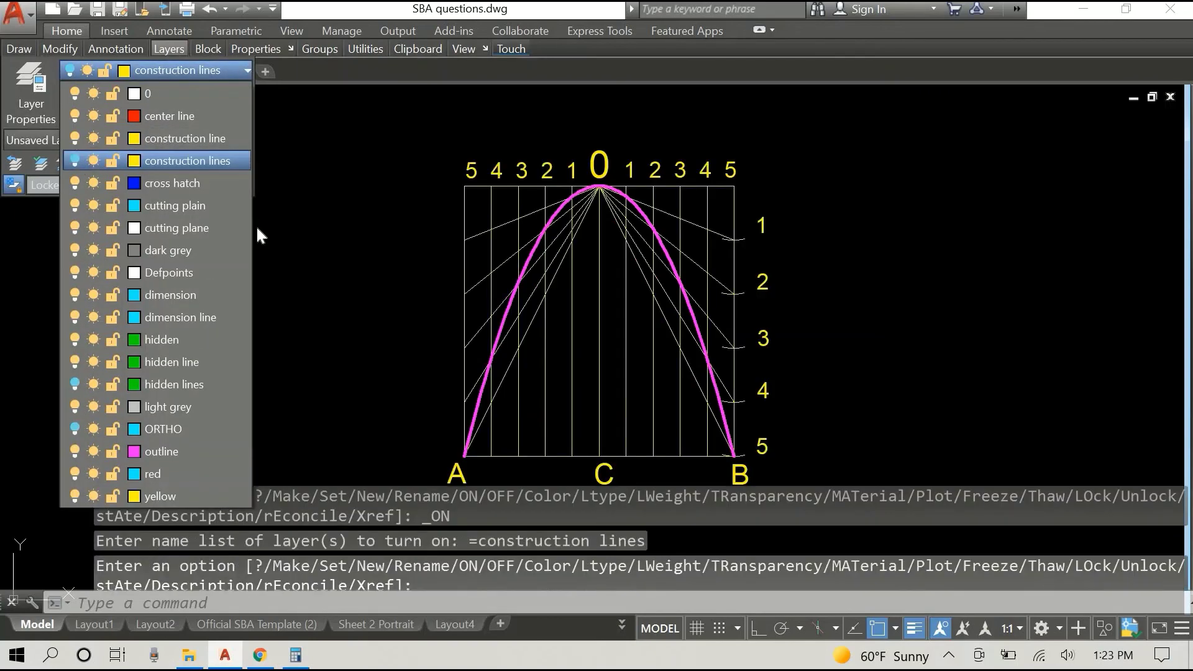
left_click(375, 290)
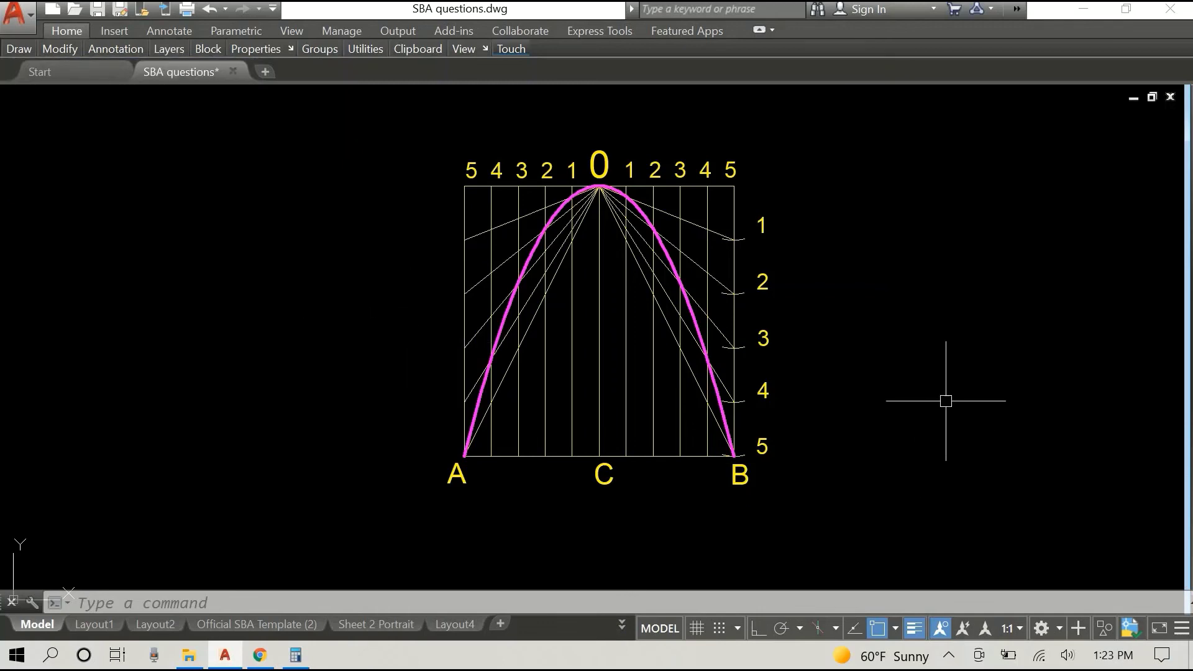